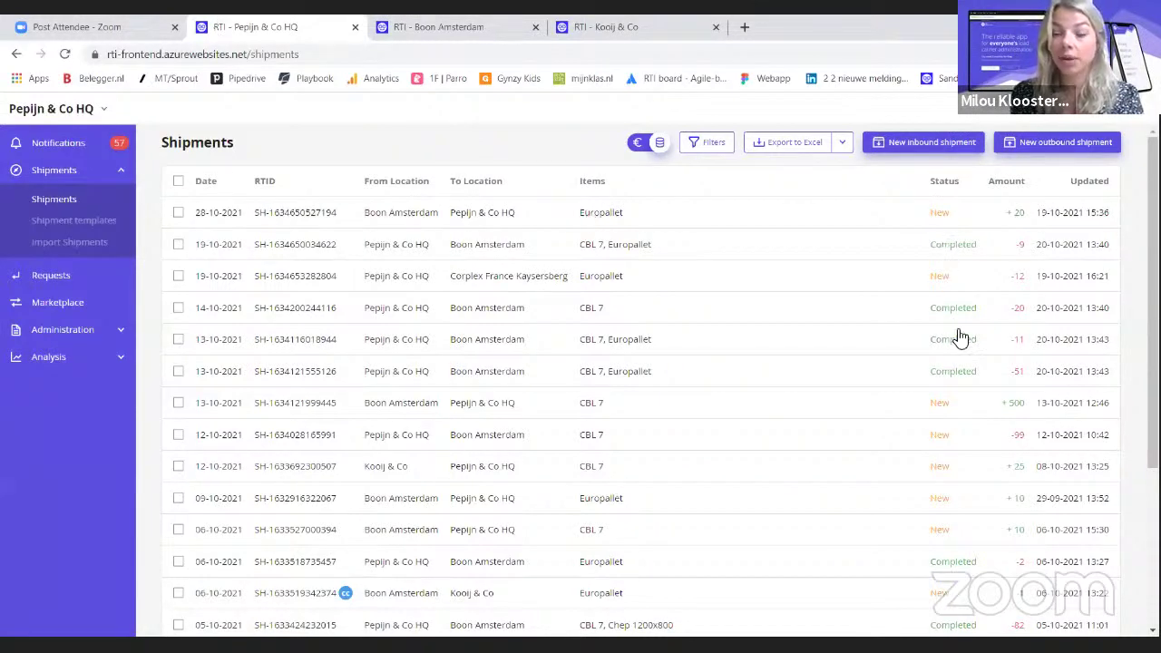
Open the new 13-10-2021 CBL 7 shipment from Boon Amsterdam, review its details and content, and go to the previous shipment.
{"action": "scroll", "coordinate": [980, 458], "scroll_direction": "down", "scroll_amount": 1}
{"action": "scroll", "coordinate": [979, 461], "scroll_direction": "down", "scroll_amount": 4}
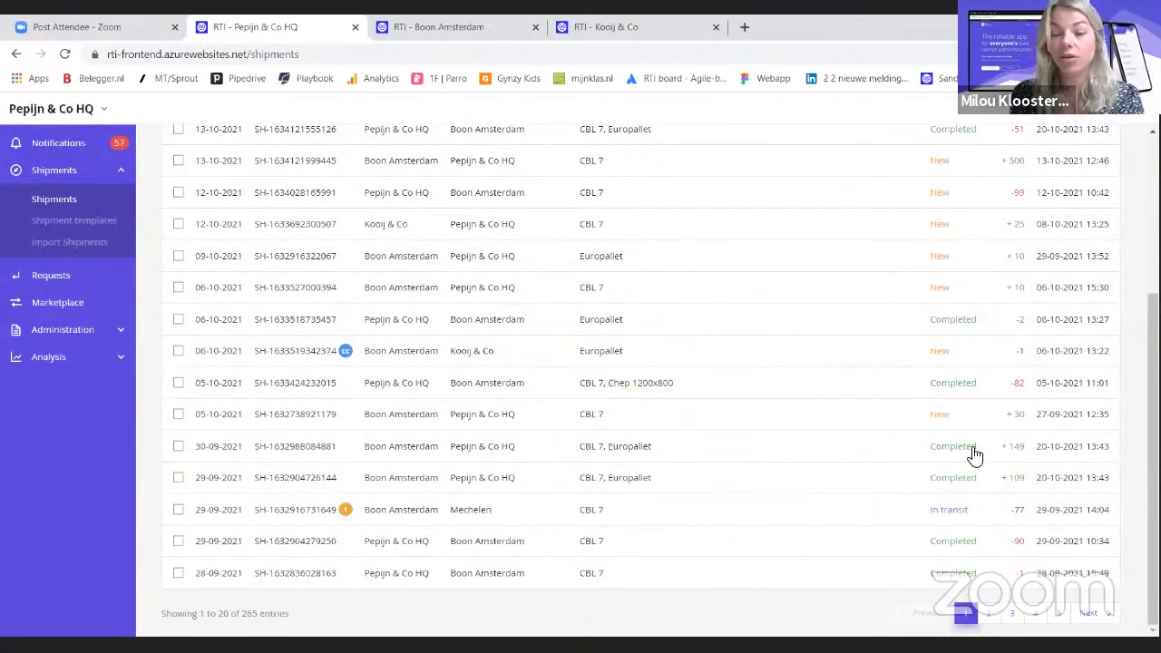
{"action": "scroll", "coordinate": [920, 444], "scroll_direction": "up", "scroll_amount": 5}
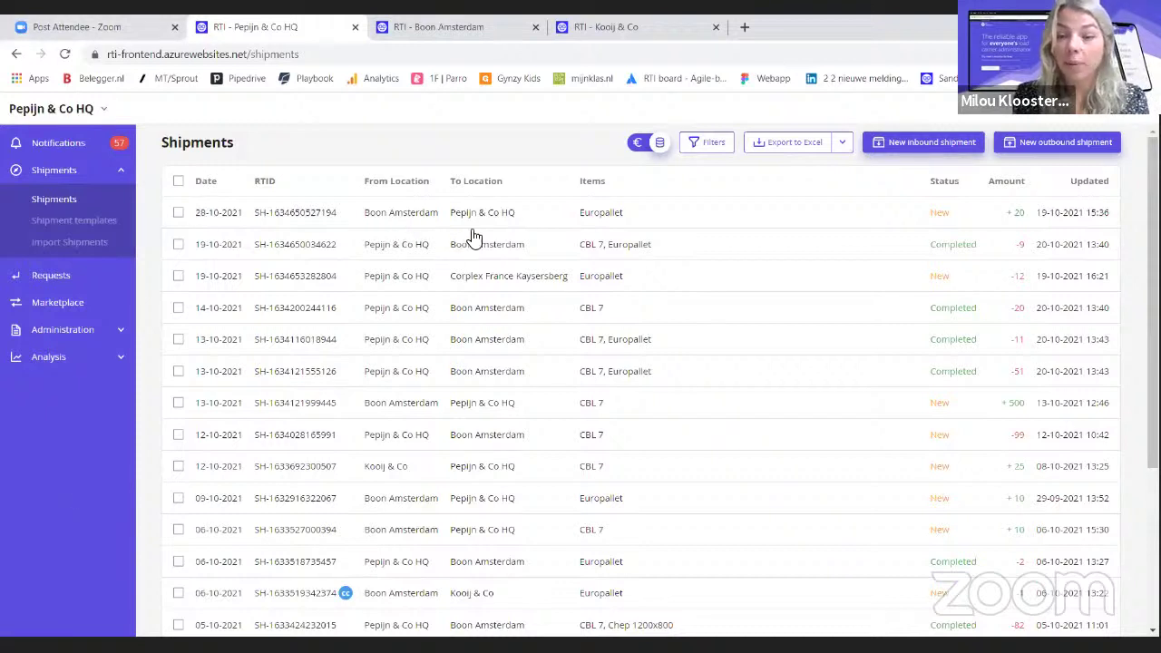
{"action": "left_click", "coordinate": [489, 411]}
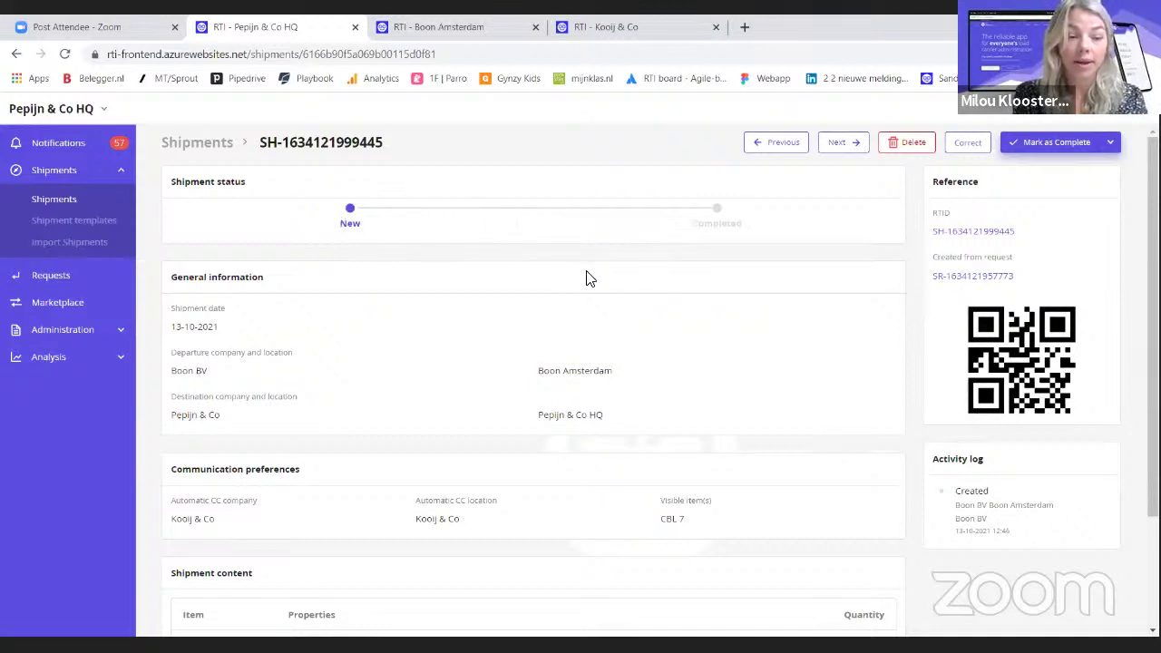
{"action": "scroll", "coordinate": [581, 293], "scroll_direction": "down", "scroll_amount": 1}
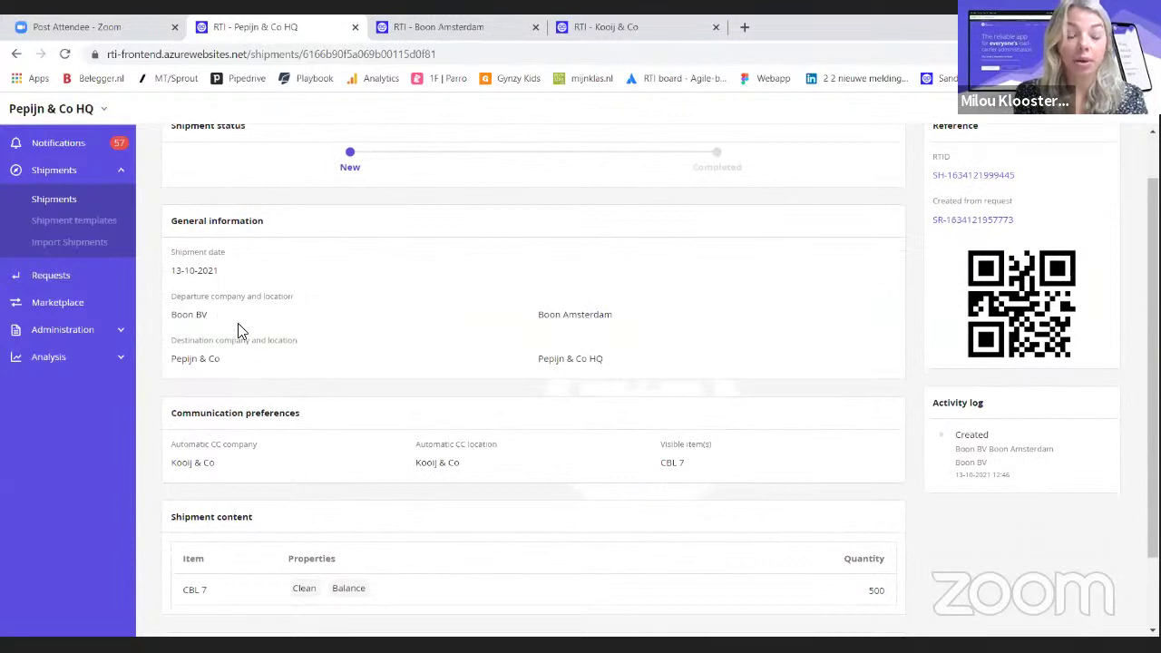
{"action": "scroll", "coordinate": [228, 388], "scroll_direction": "down", "scroll_amount": 2}
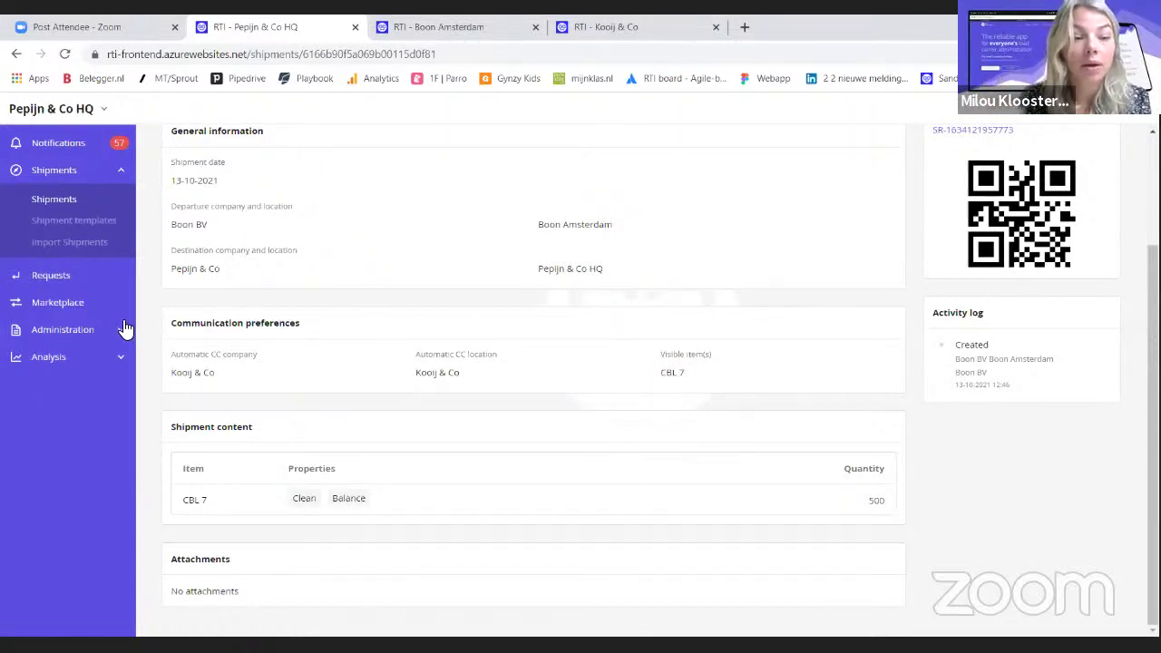
{"action": "scroll", "coordinate": [938, 236], "scroll_direction": "up", "scroll_amount": 2}
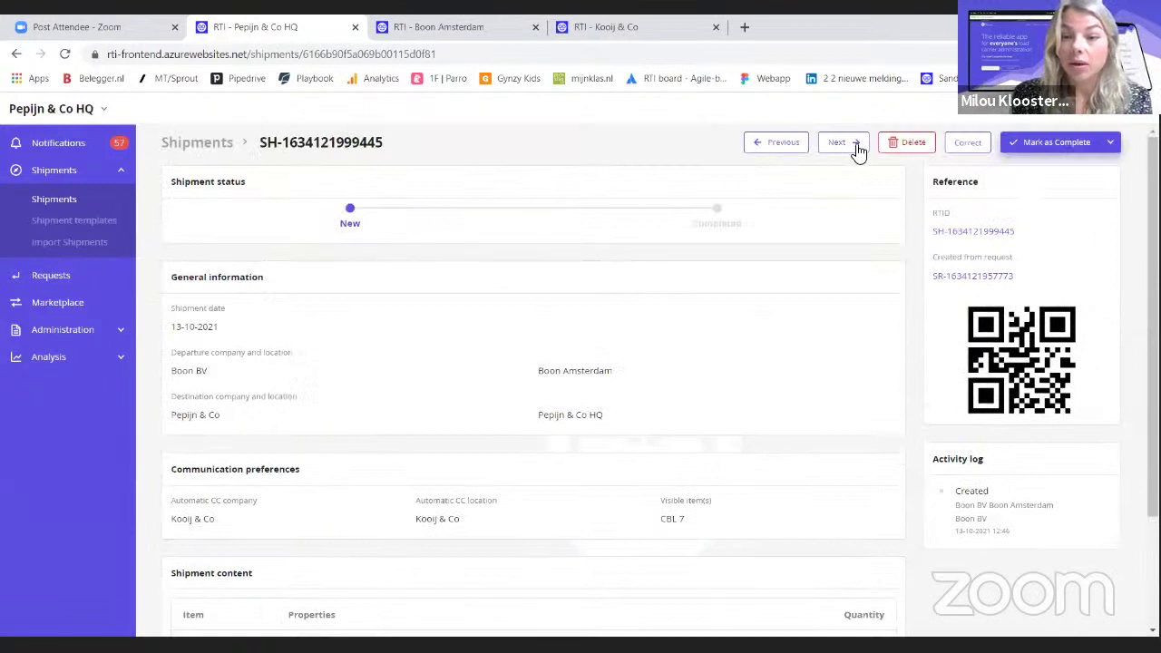
{"action": "left_click", "coordinate": [791, 145]}
Open the balance overview for Pepijn & Co HQ and expand the item balances of Owner chep and Kooij & Co.
{"action": "left_click", "coordinate": [82, 329]}
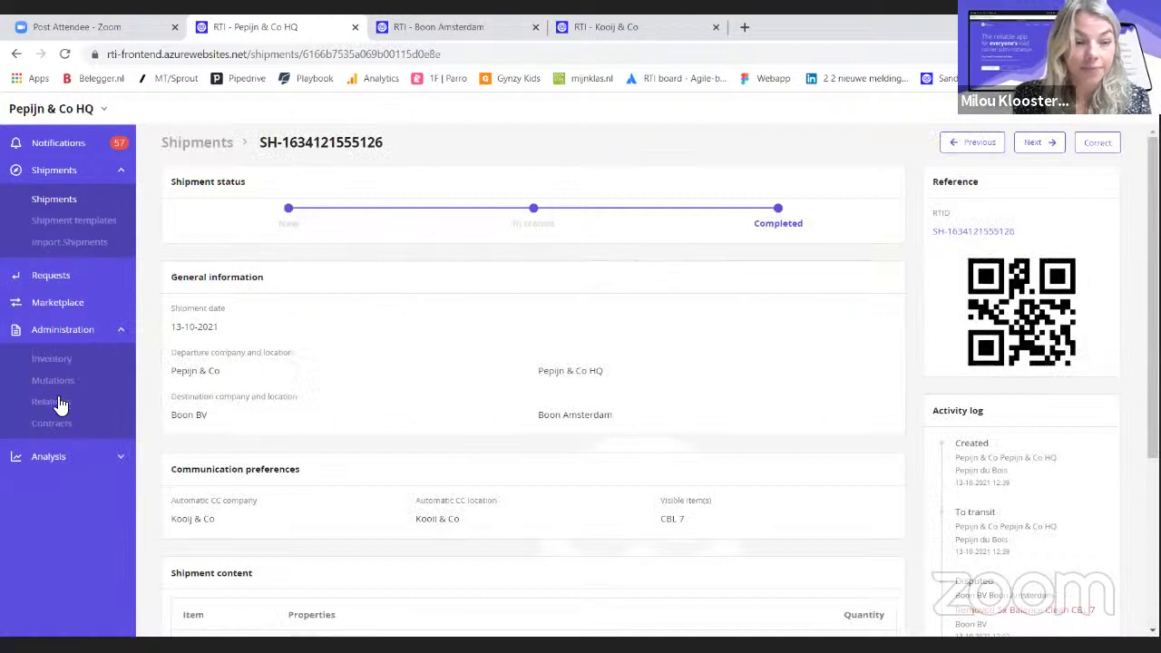
{"action": "left_click", "coordinate": [73, 454]}
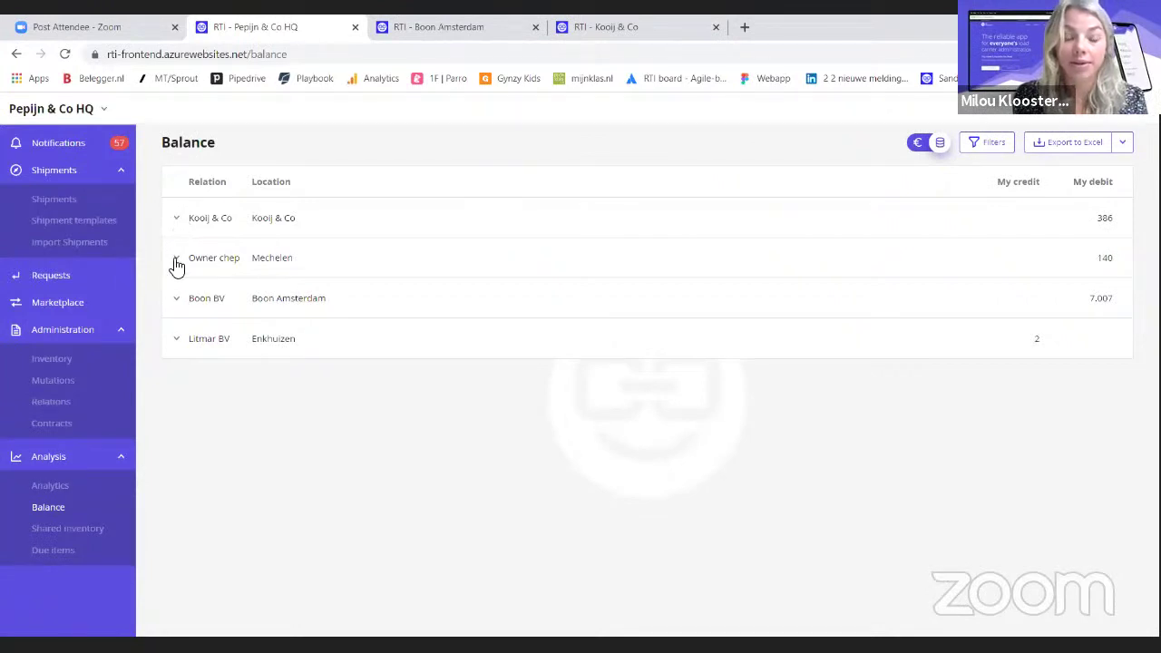
{"action": "left_click", "coordinate": [176, 260]}
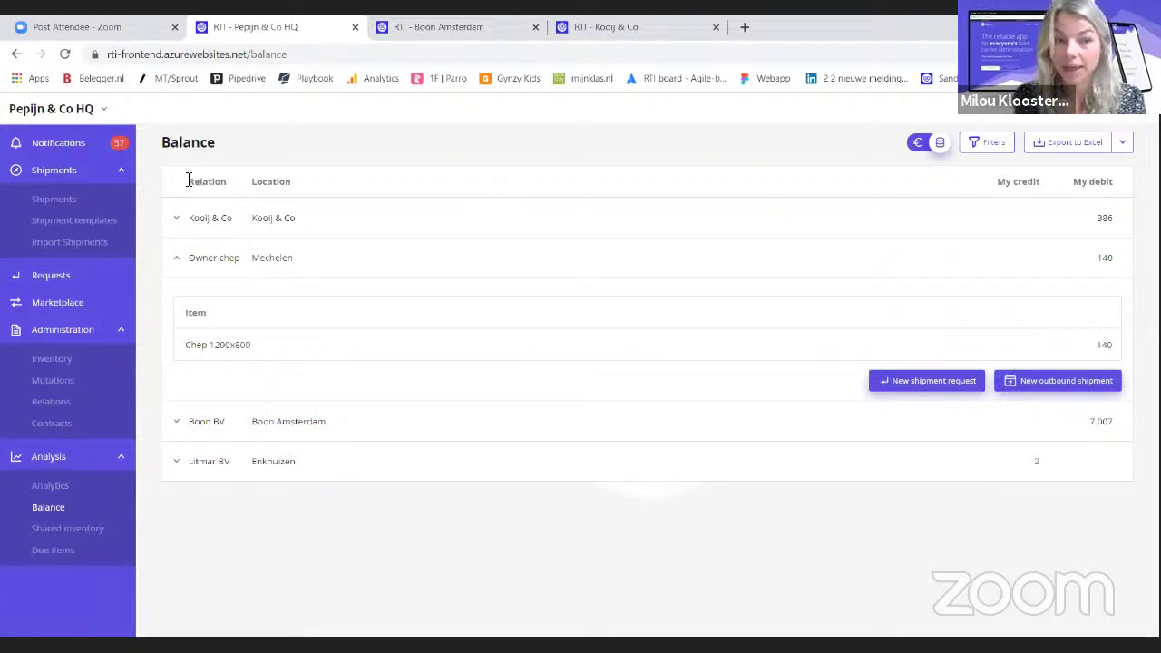
{"action": "left_click", "coordinate": [176, 223]}
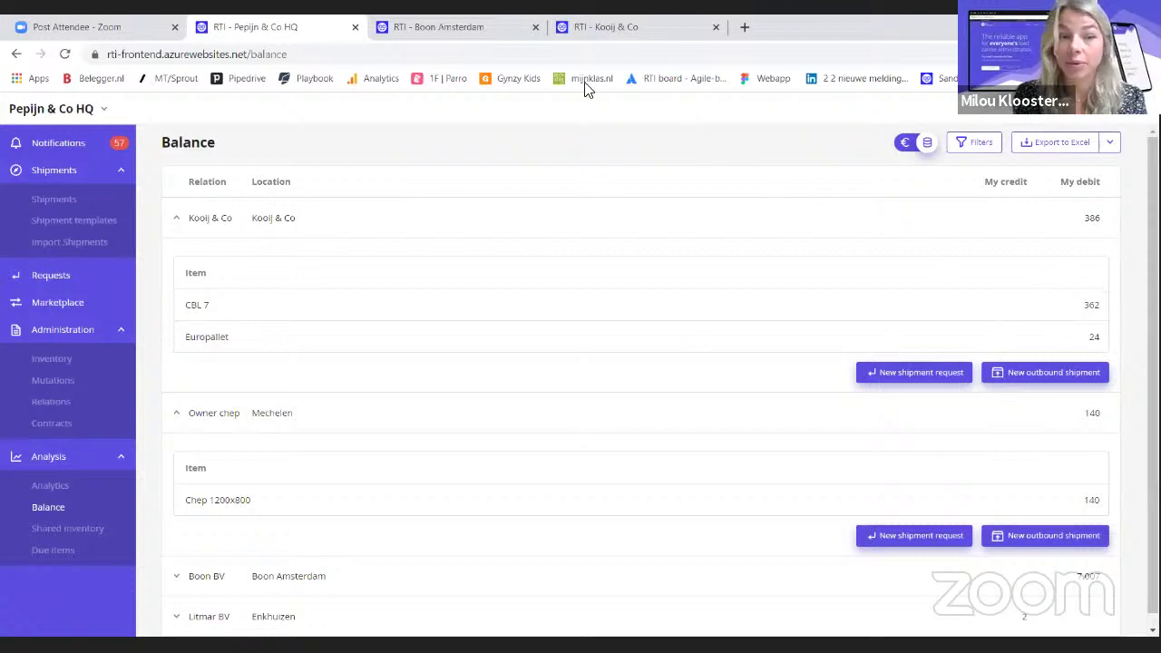
In the Kooij & Co account, view the item balance with Pepijn & Co and return to the shipments list.
{"action": "left_click", "coordinate": [647, 32]}
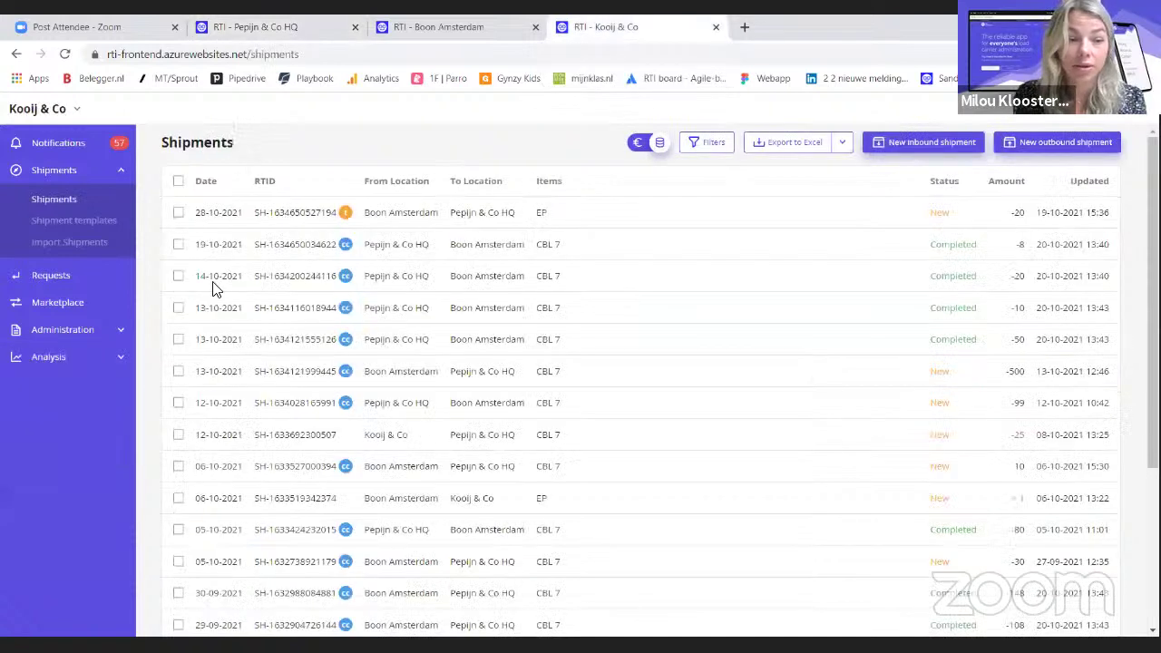
{"action": "left_click", "coordinate": [76, 357]}
{"action": "left_click", "coordinate": [65, 416]}
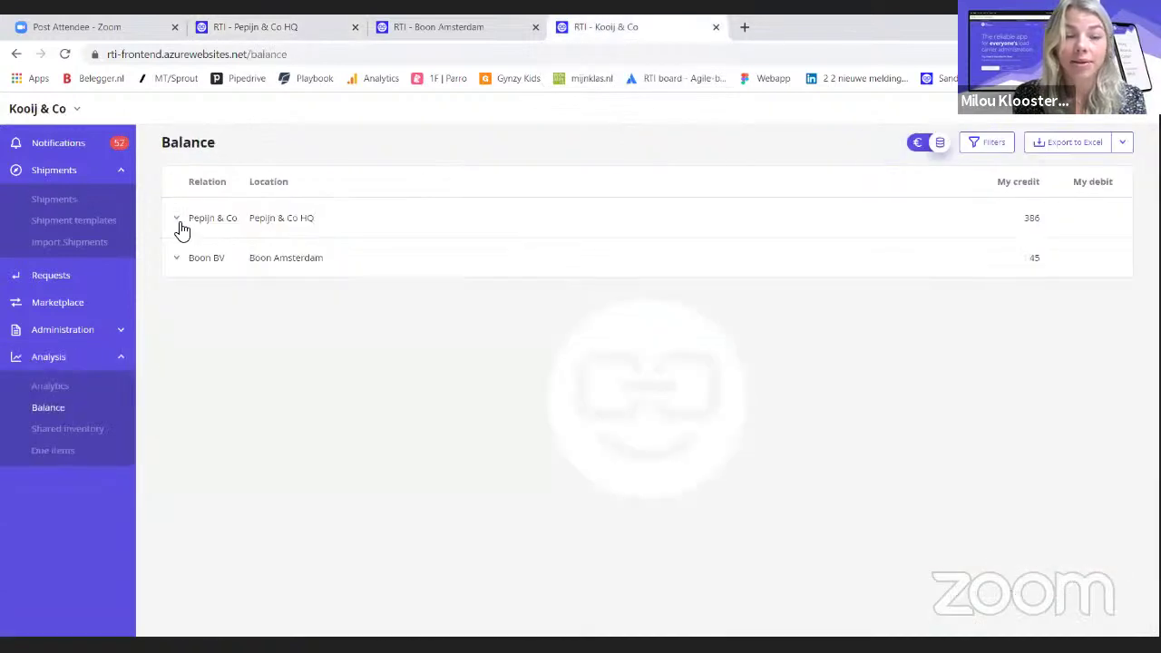
{"action": "left_click", "coordinate": [178, 224]}
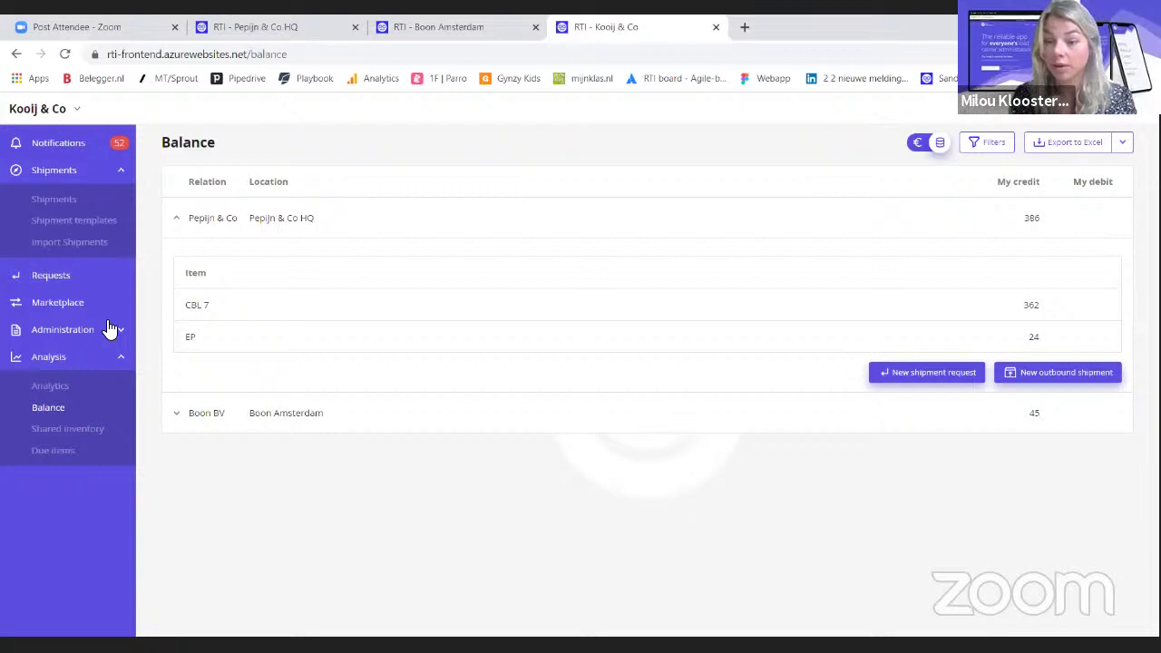
{"action": "left_click", "coordinate": [73, 205]}
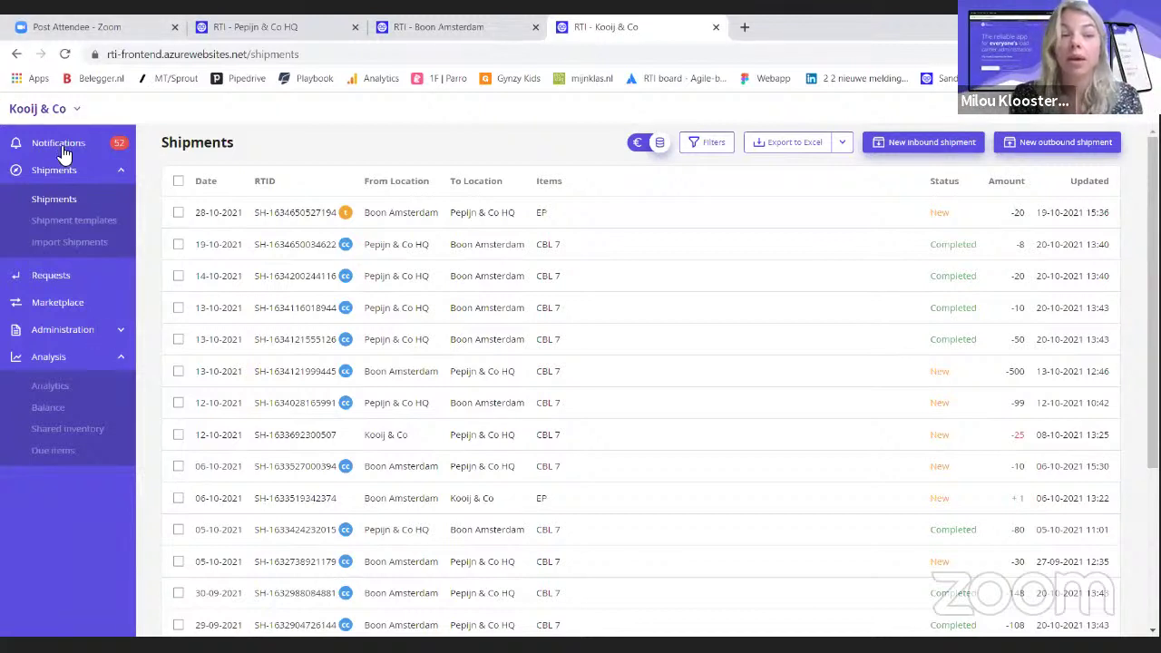
Return to the Pepijn & Co HQ account and start a new outbound shipment from its shipments list.
{"action": "left_click", "coordinate": [305, 24]}
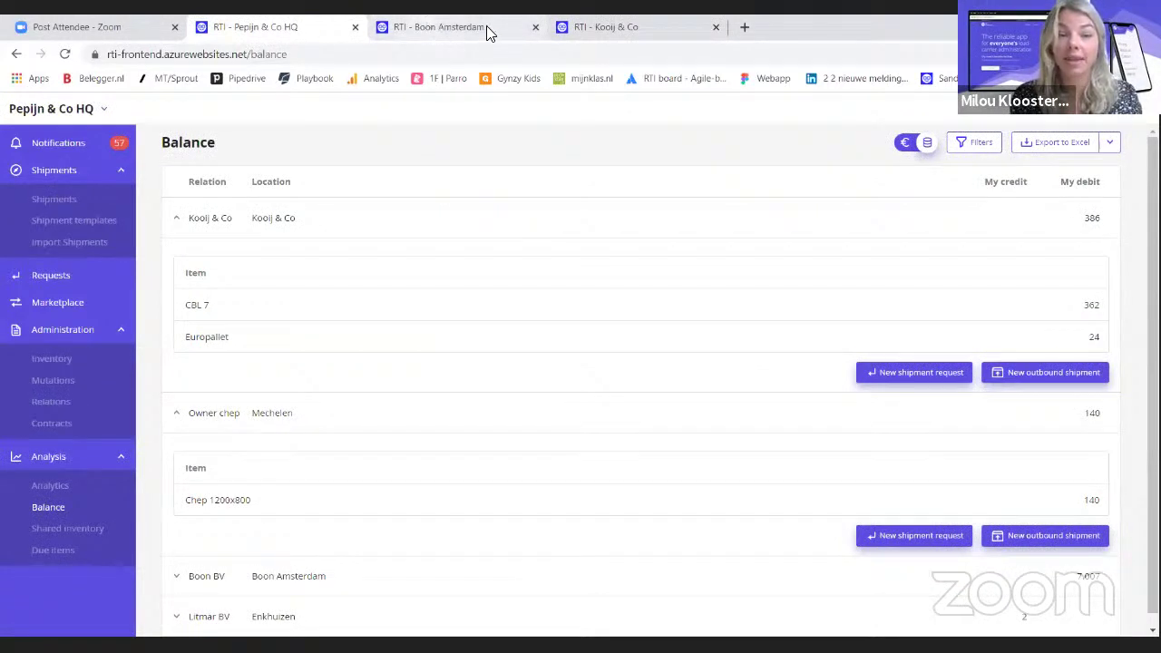
{"action": "left_click", "coordinate": [425, 27]}
{"action": "left_click", "coordinate": [304, 30]}
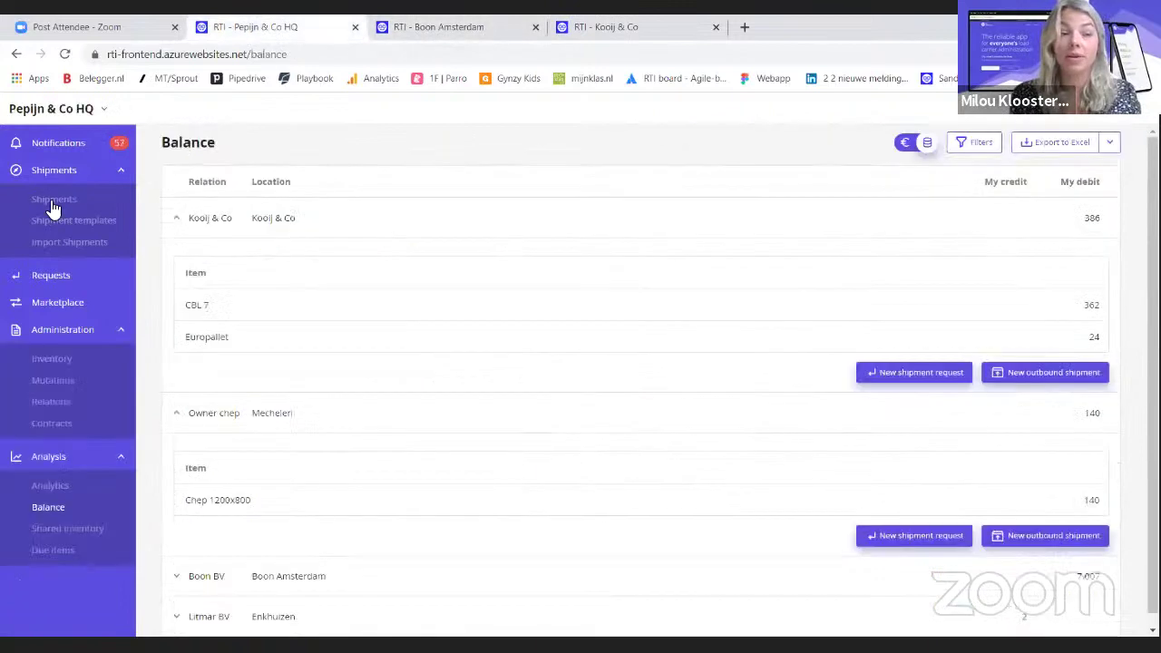
{"action": "left_click", "coordinate": [57, 201]}
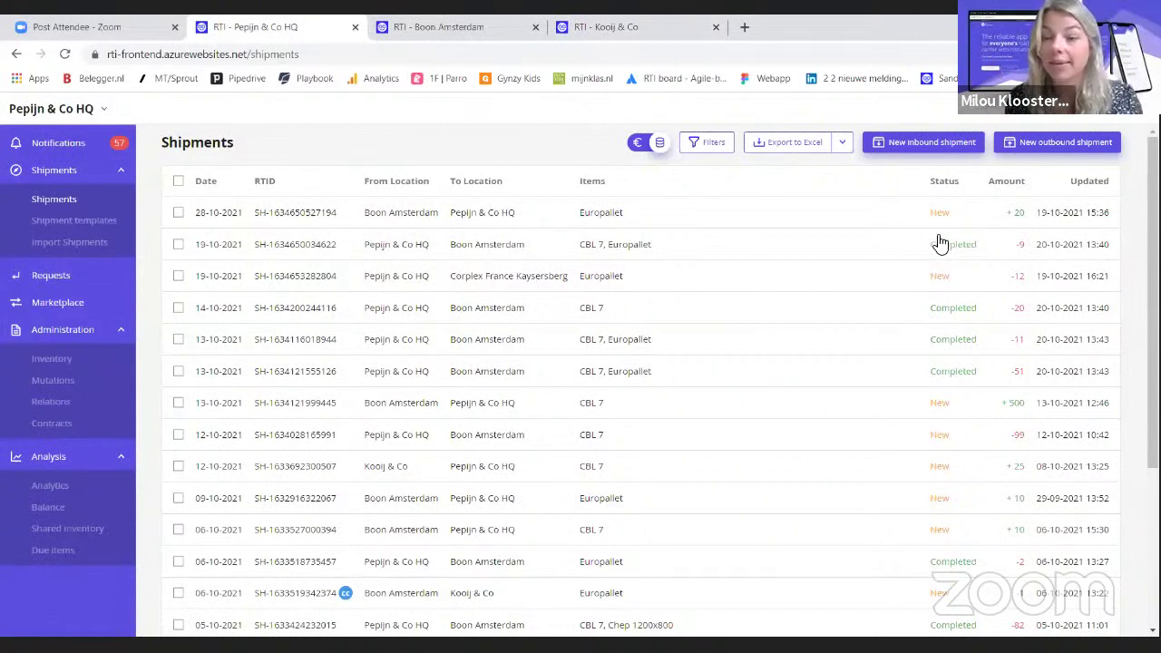
{"action": "left_click", "coordinate": [1025, 222]}
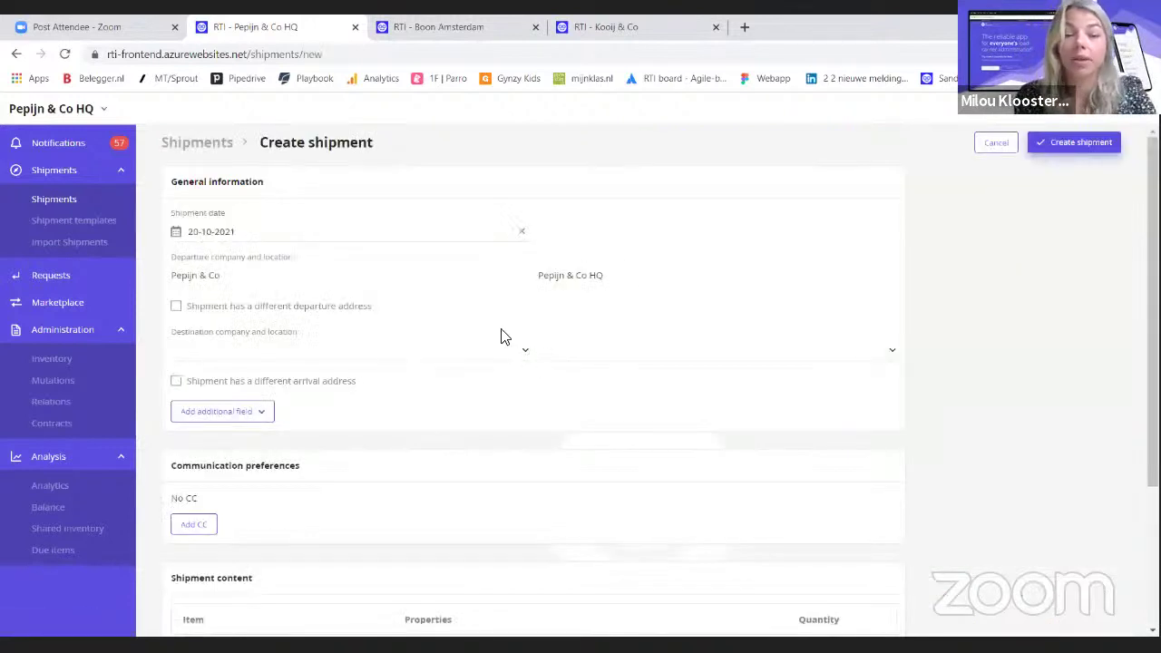
Set the shipment's destination company to Boon BV and its location to Boon Amsterdam.
{"action": "left_click", "coordinate": [451, 349]}
{"action": "left_click", "coordinate": [251, 420]}
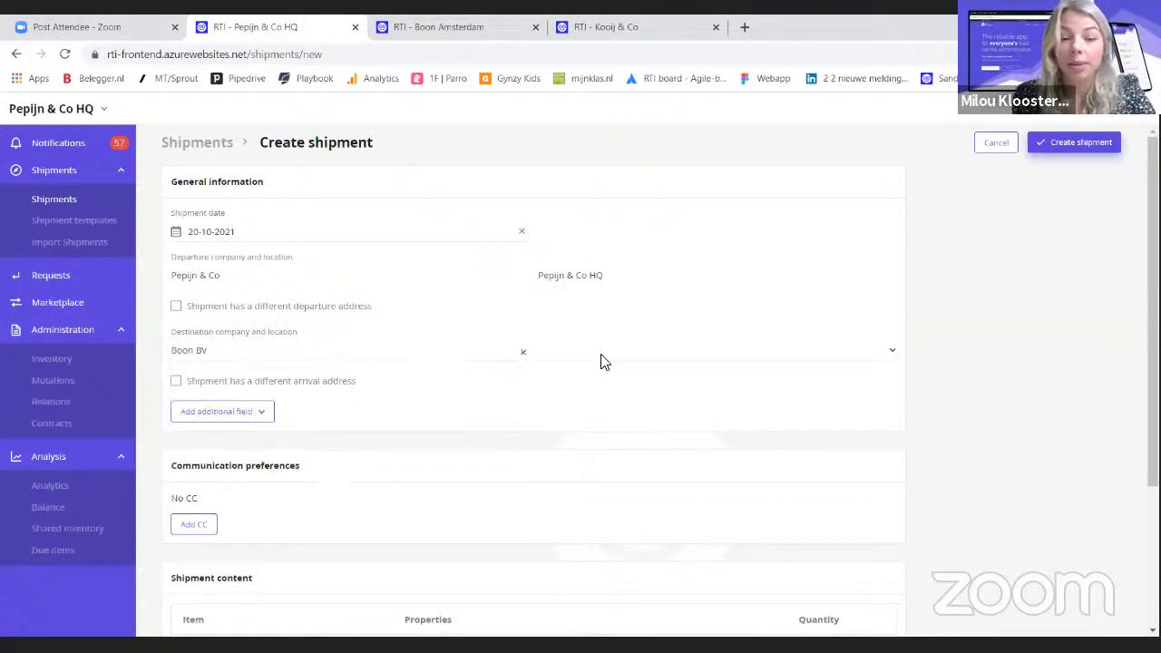
{"action": "left_click", "coordinate": [602, 356]}
{"action": "left_click", "coordinate": [595, 376]}
Add a CBL 7 item to the shipment content with a quantity of 10.
{"action": "scroll", "coordinate": [308, 475], "scroll_direction": "down", "scroll_amount": 3}
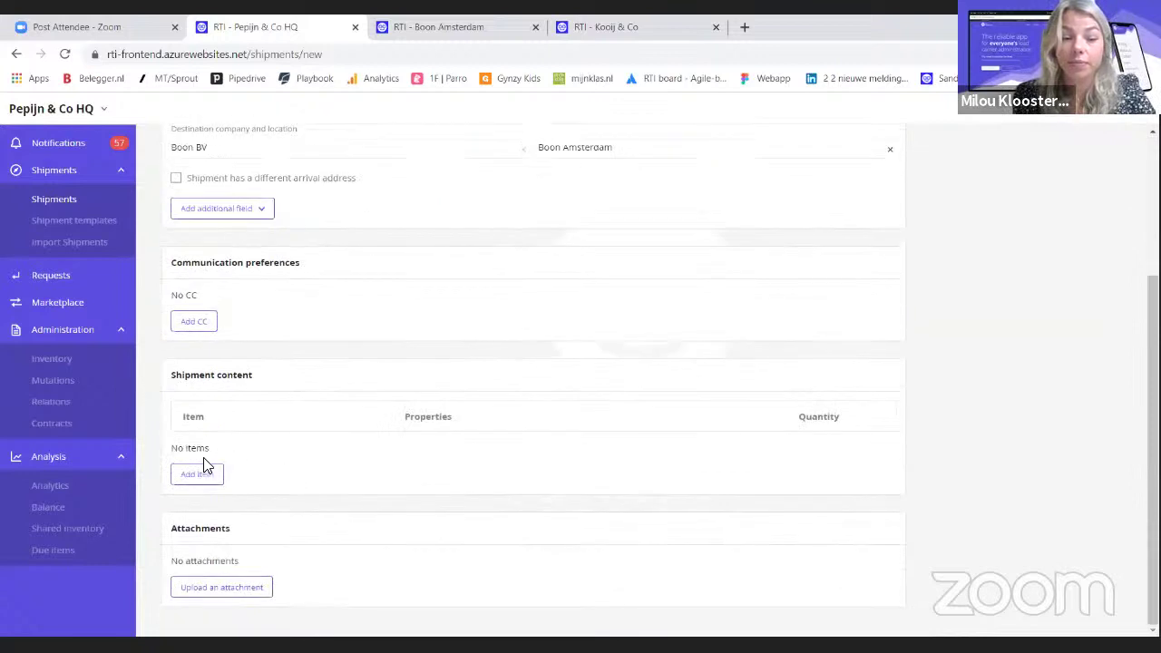
{"action": "left_click", "coordinate": [218, 477]}
{"action": "left_click", "coordinate": [479, 320]}
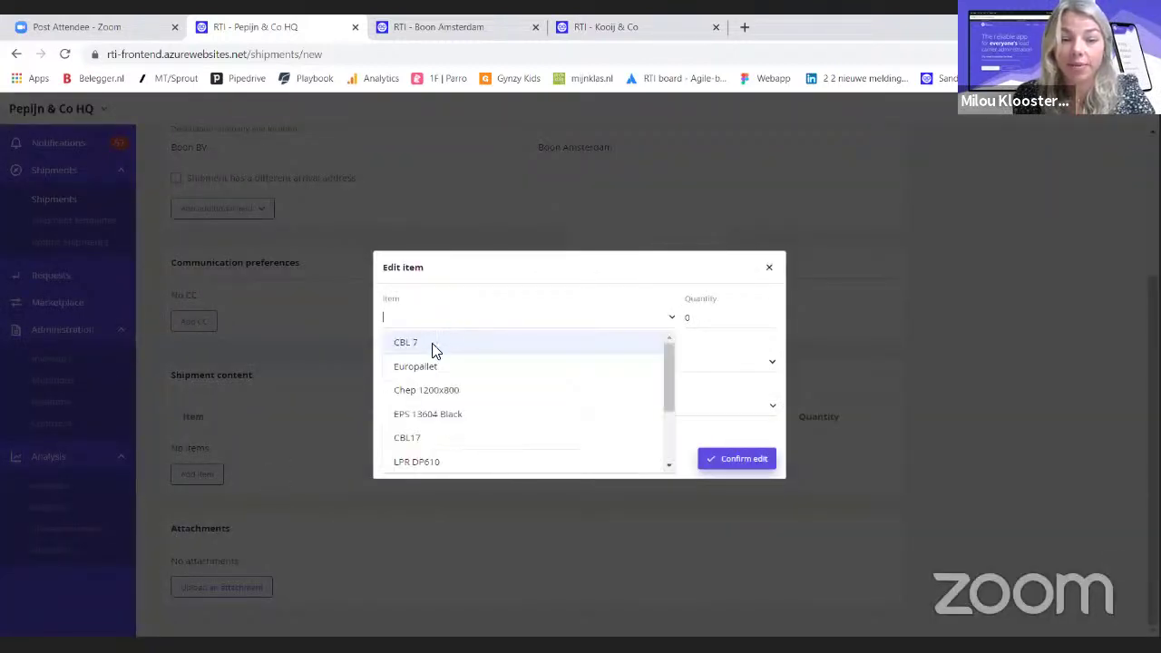
{"action": "left_click", "coordinate": [436, 343]}
{"action": "key", "text": "Tab"}
{"action": "type", "text": "10"}
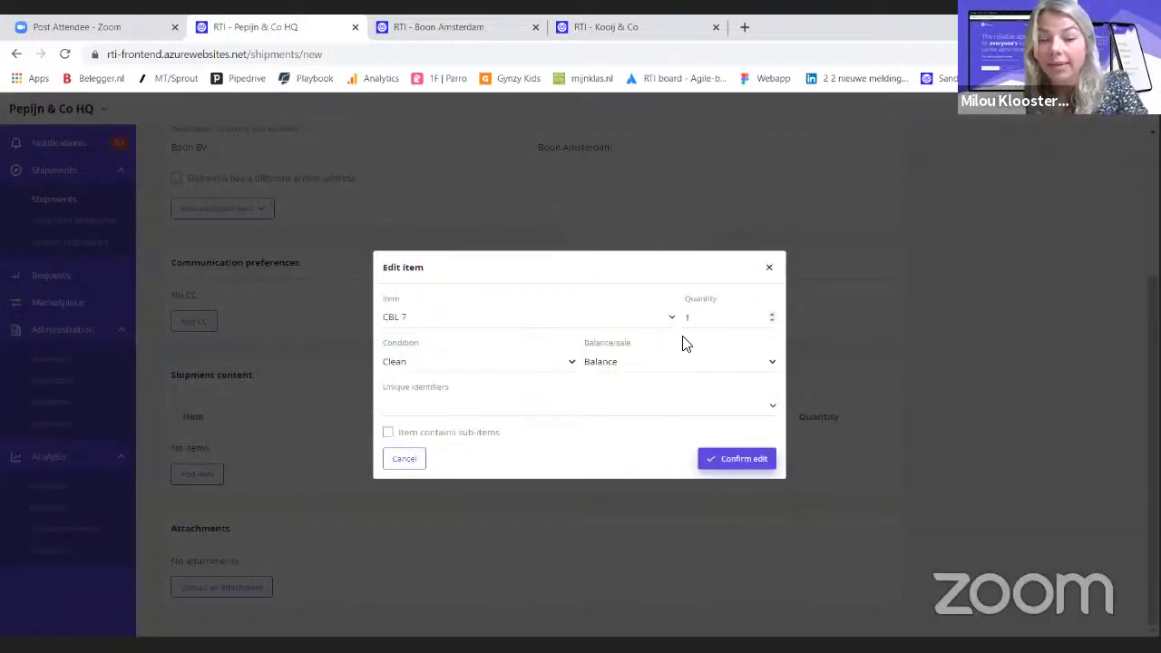
Give the CBL 7 item the unique identifier 1234 and confirm the item.
{"action": "left_click", "coordinate": [421, 410]}
{"action": "type", "text": "1"}
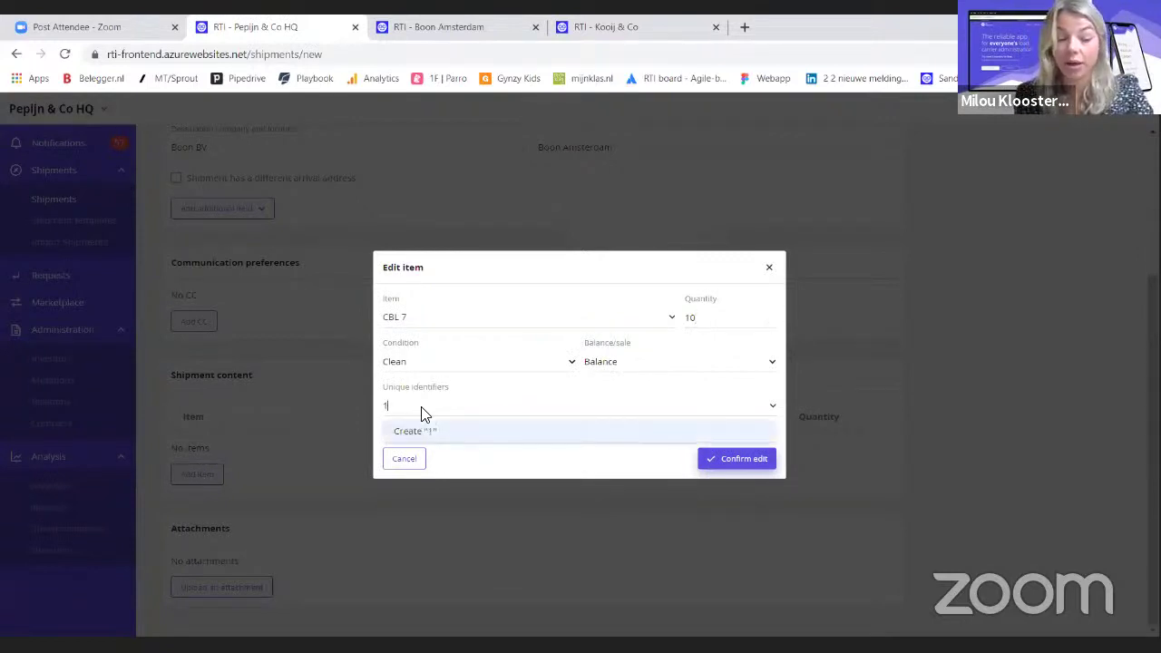
{"action": "type", "text": "234"}
{"action": "left_click", "coordinate": [479, 434]}
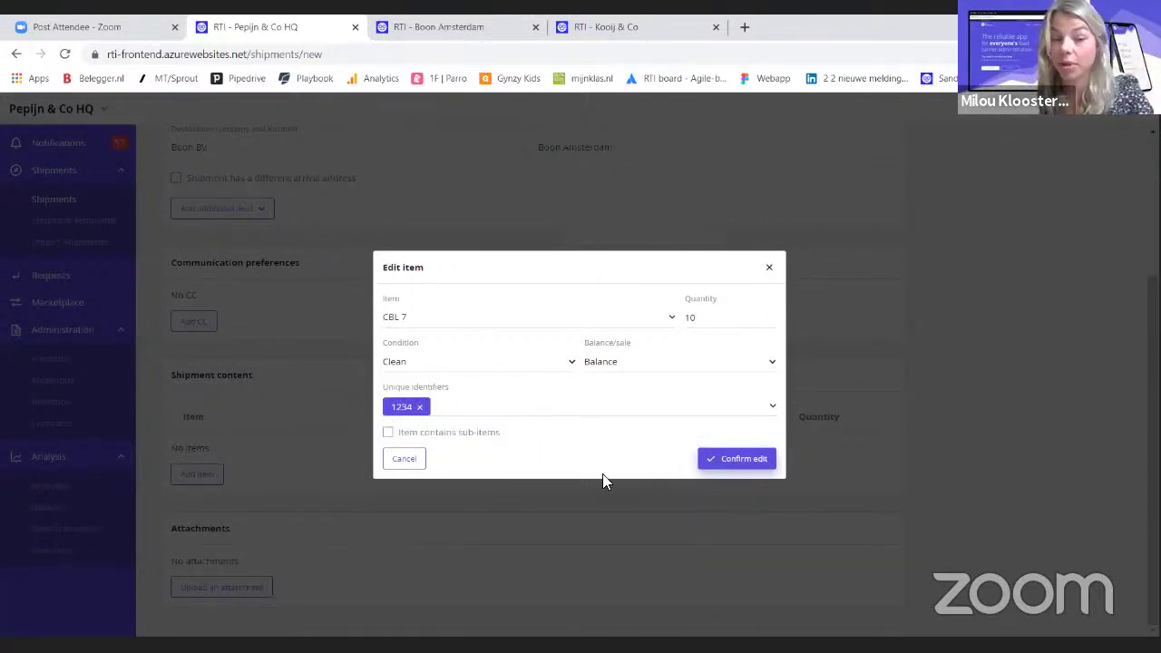
{"action": "left_click", "coordinate": [744, 463]}
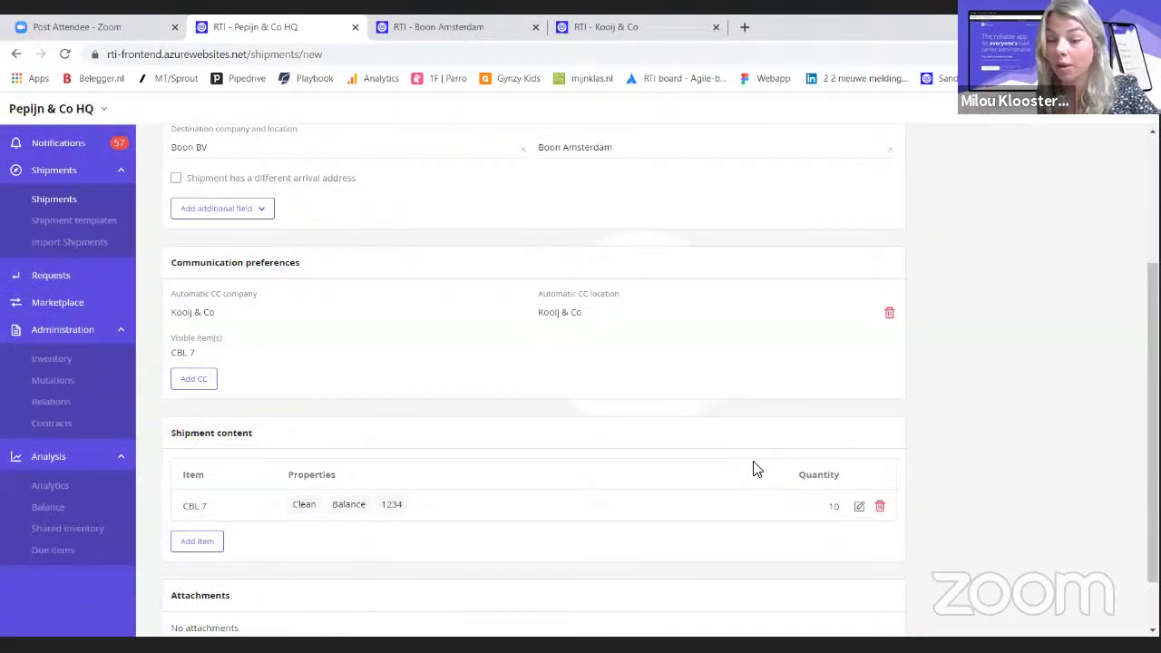
Add a second shipment item, Europallet, with a quantity of 1.
{"action": "scroll", "coordinate": [372, 506], "scroll_direction": "down", "scroll_amount": 2}
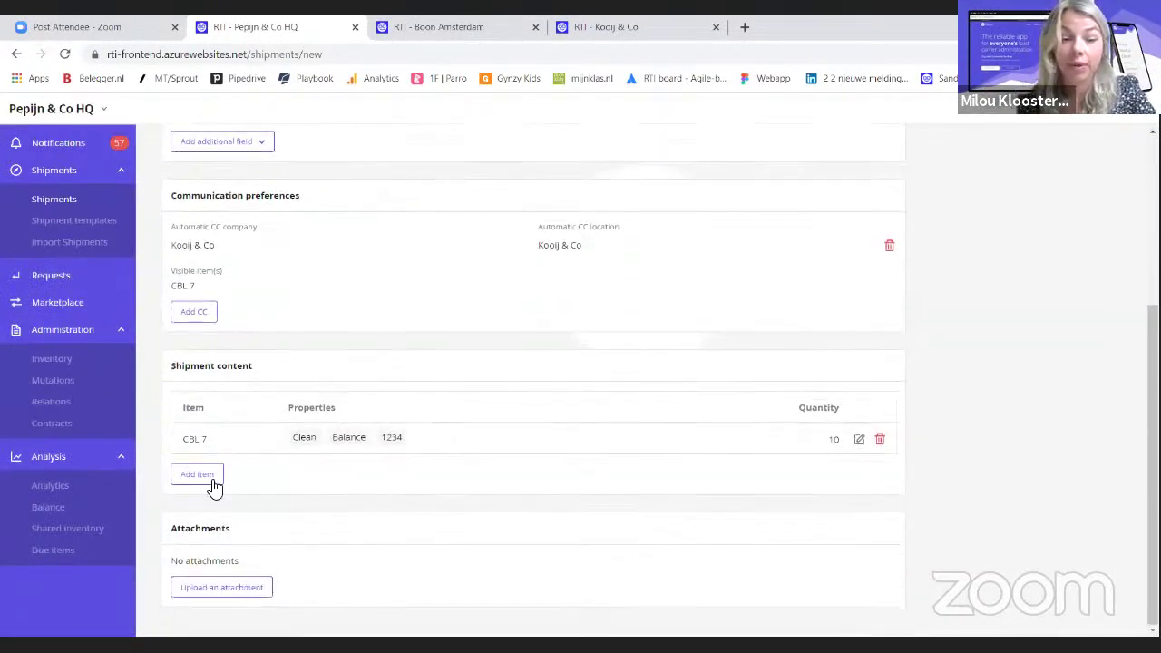
{"action": "left_click", "coordinate": [211, 478]}
{"action": "left_click", "coordinate": [444, 319]}
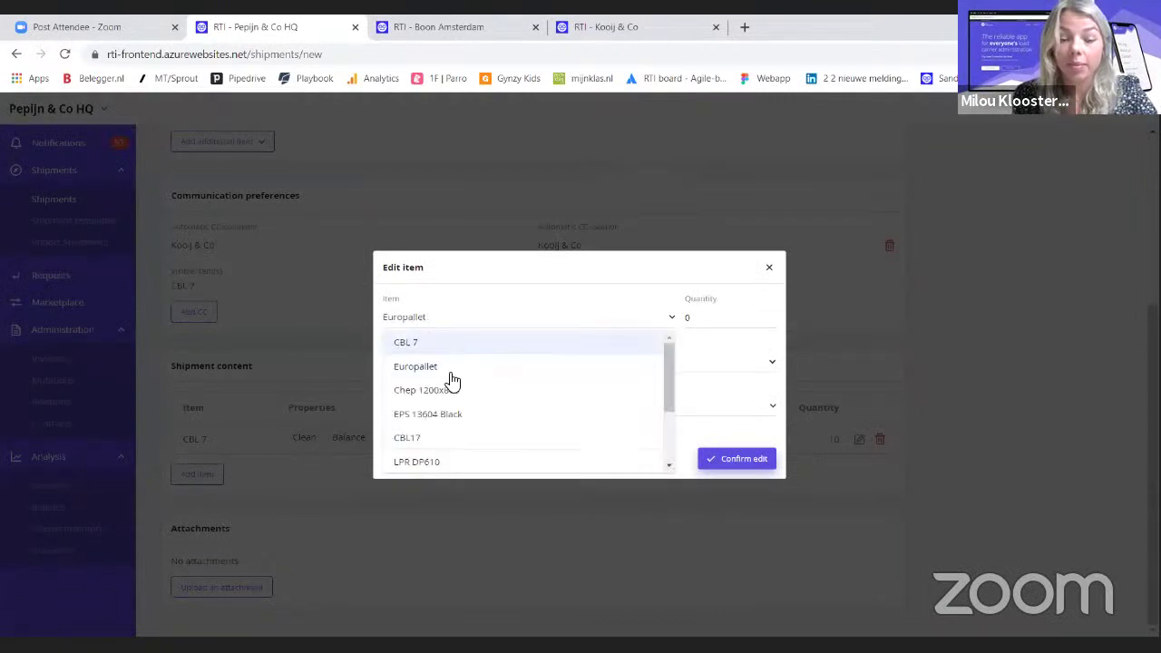
{"action": "left_click", "coordinate": [690, 351]}
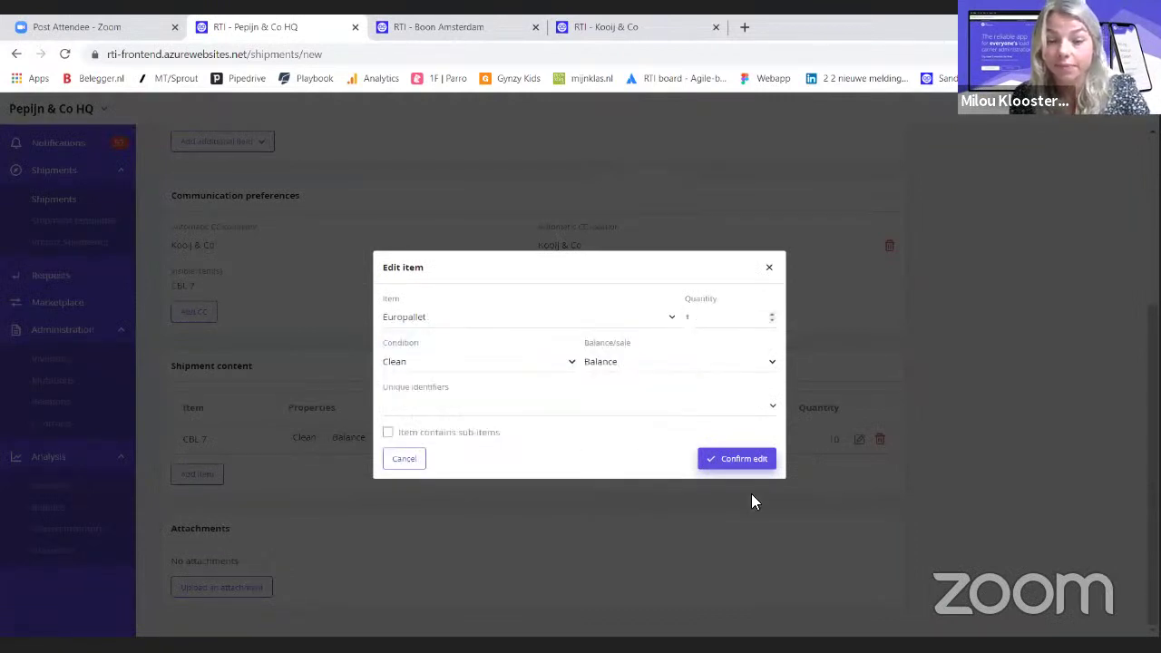
{"action": "left_click", "coordinate": [731, 461]}
Check the completed shipment form, submit it for review, and confirm creating the shipment.
{"action": "scroll", "coordinate": [578, 521], "scroll_direction": "down", "scroll_amount": 1}
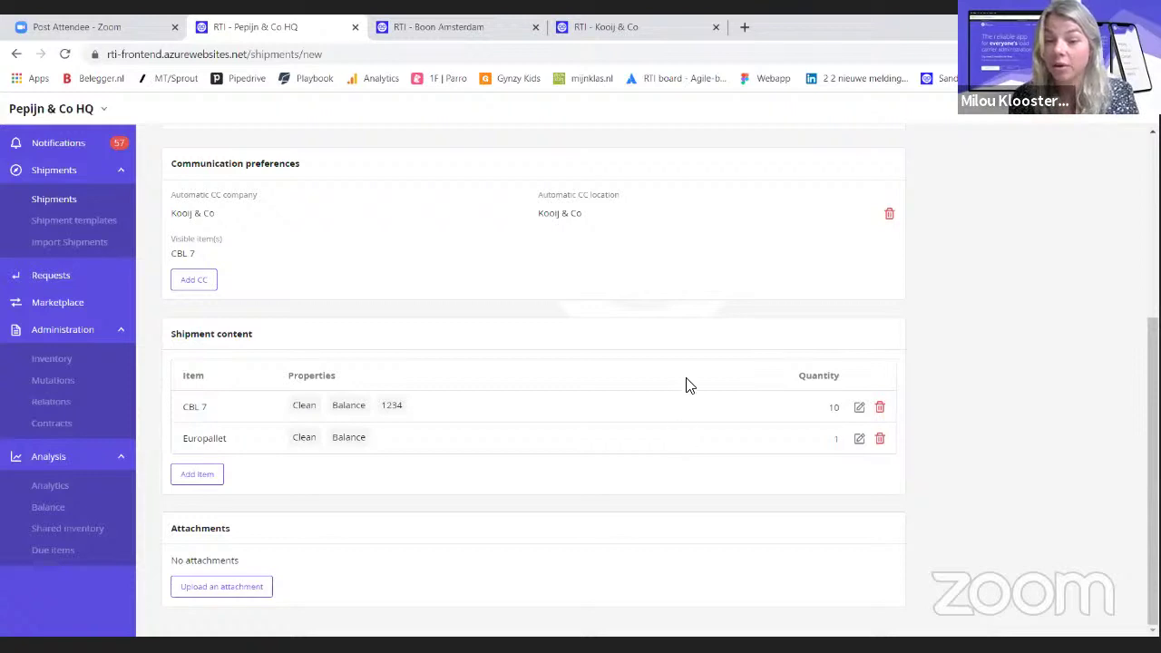
{"action": "scroll", "coordinate": [687, 383], "scroll_direction": "up", "scroll_amount": 4}
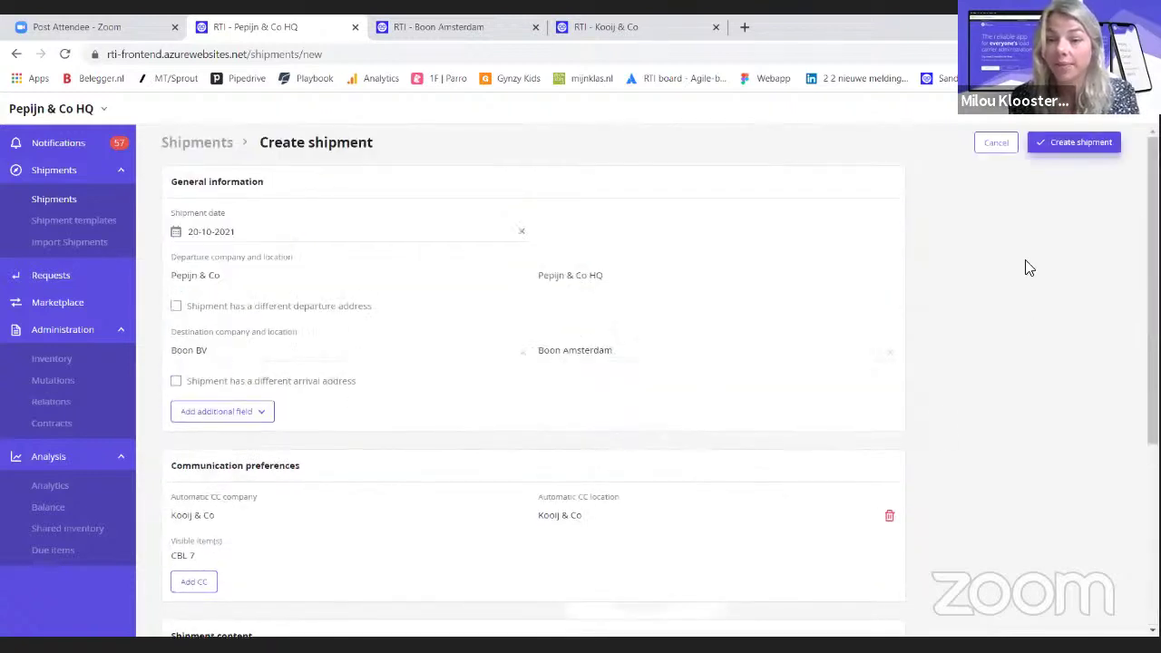
{"action": "left_click", "coordinate": [1075, 143]}
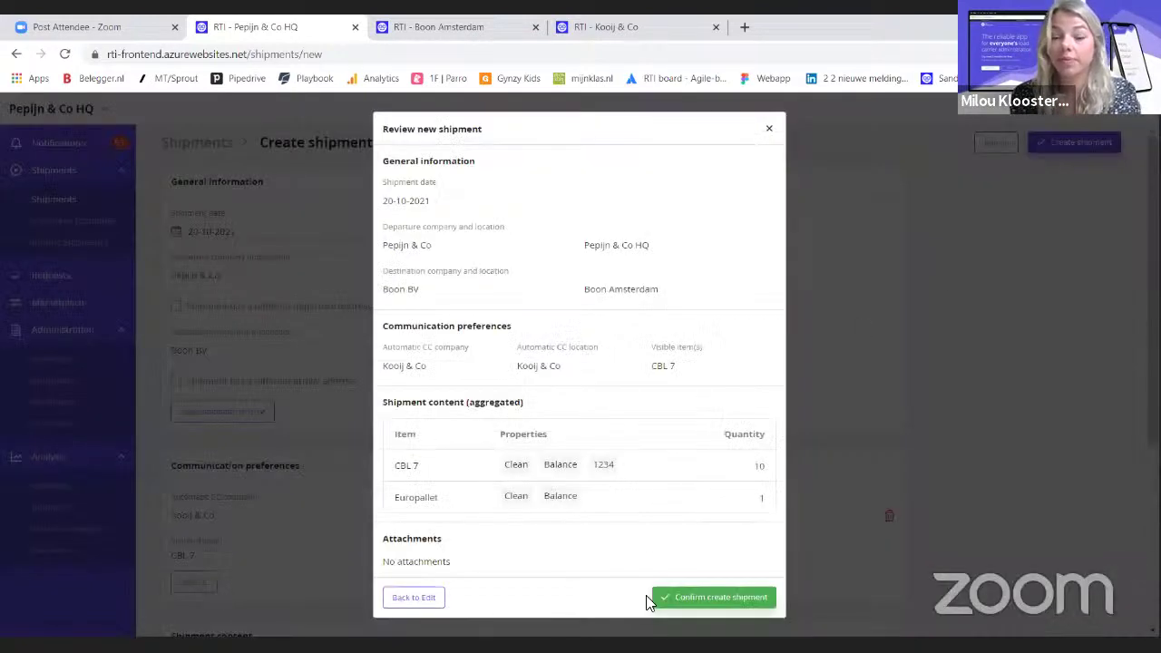
{"action": "left_click", "coordinate": [729, 602]}
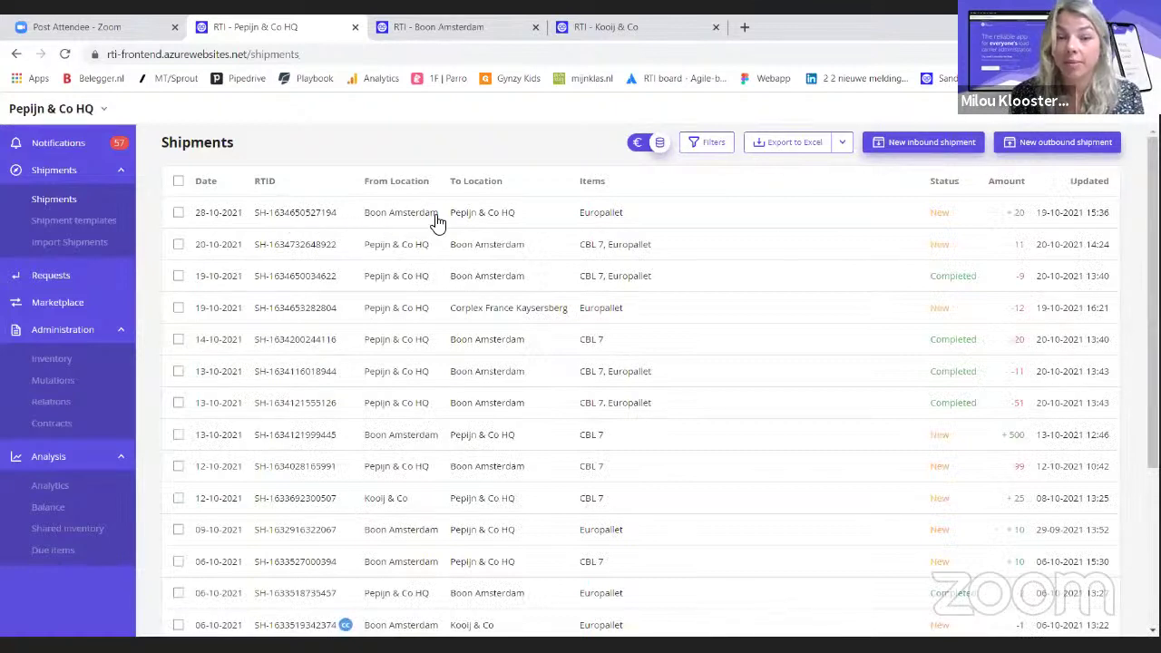
Open the 28-10-2021 Europallet shipment from Boon Amsterdam, look over its details, and return to the shipments list.
{"action": "left_click", "coordinate": [515, 215]}
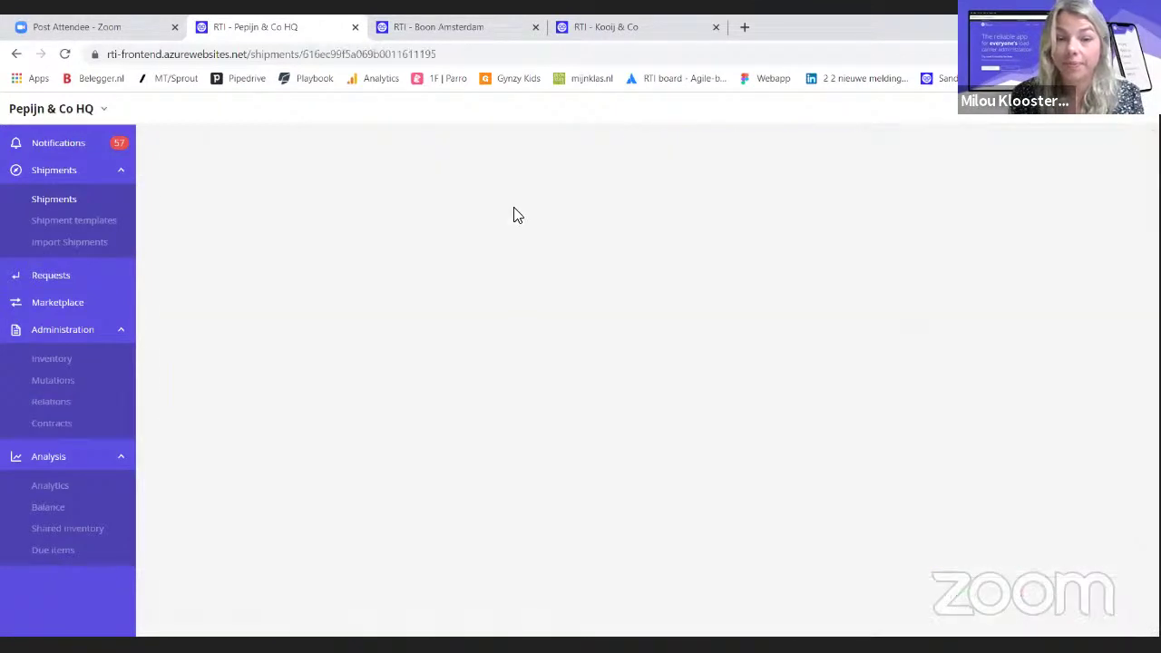
{"action": "scroll", "coordinate": [609, 390], "scroll_direction": "down", "scroll_amount": 2}
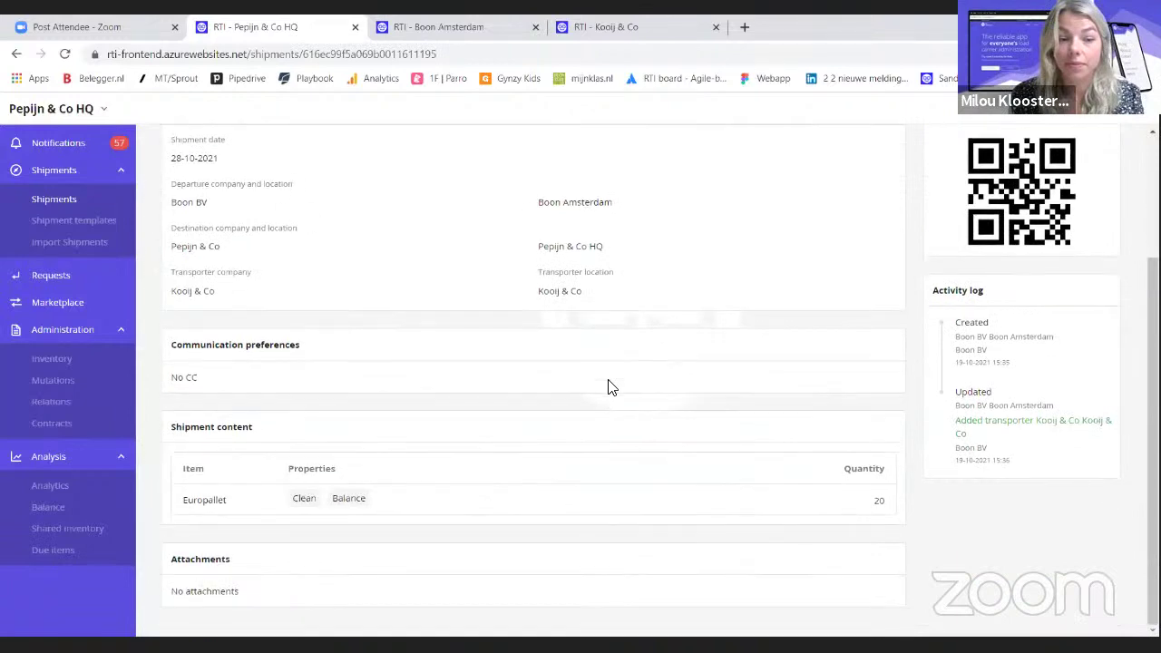
{"action": "scroll", "coordinate": [609, 390], "scroll_direction": "up", "scroll_amount": 2}
{"action": "left_click", "coordinate": [76, 200]}
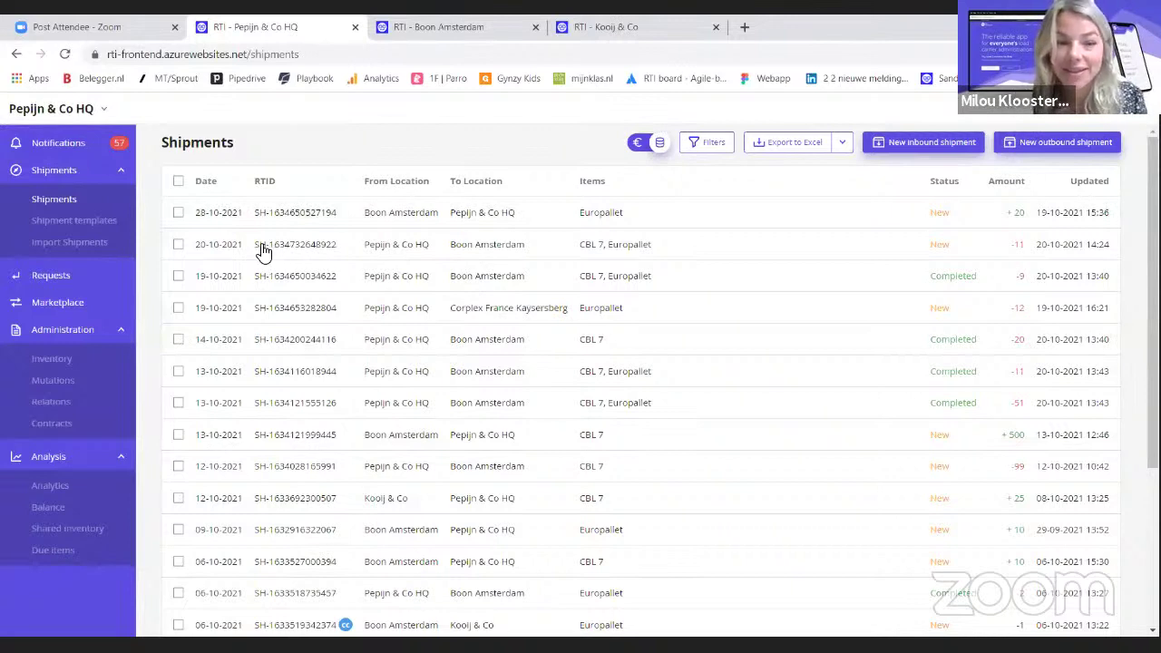
Open the 20-10-2021 shipment from Pepijn & Co HQ to Boon Amsterdam, check its contents, and mark it as in transit.
{"action": "left_click", "coordinate": [213, 253]}
{"action": "scroll", "coordinate": [767, 408], "scroll_direction": "down", "scroll_amount": 2}
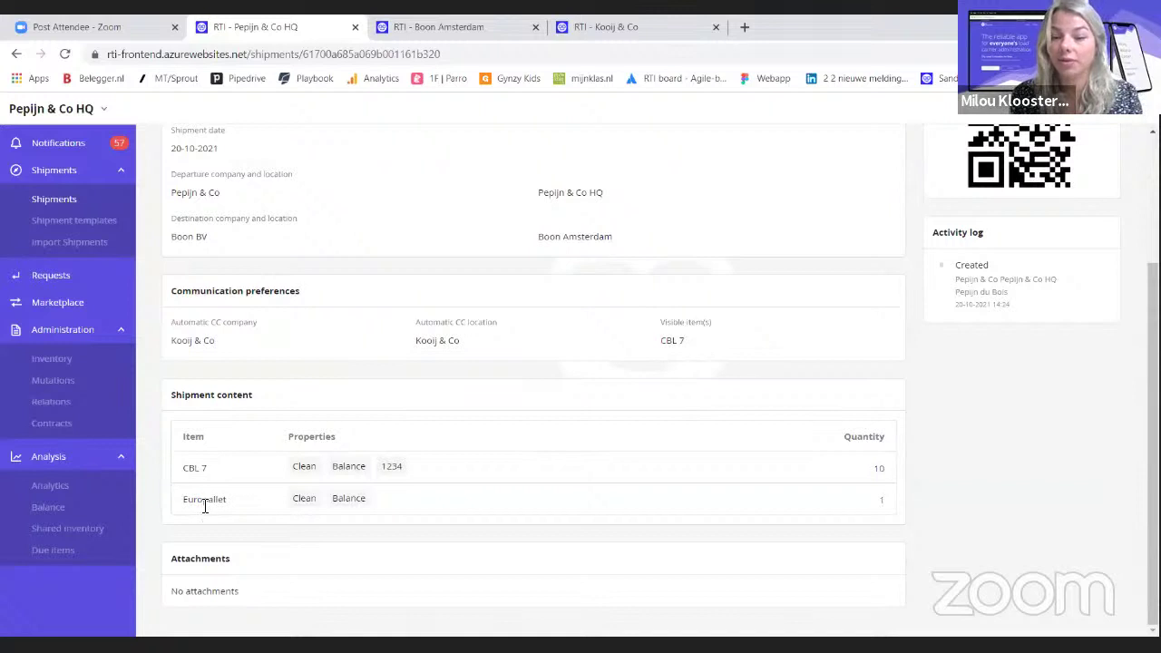
{"action": "scroll", "coordinate": [399, 430], "scroll_direction": "up", "scroll_amount": 2}
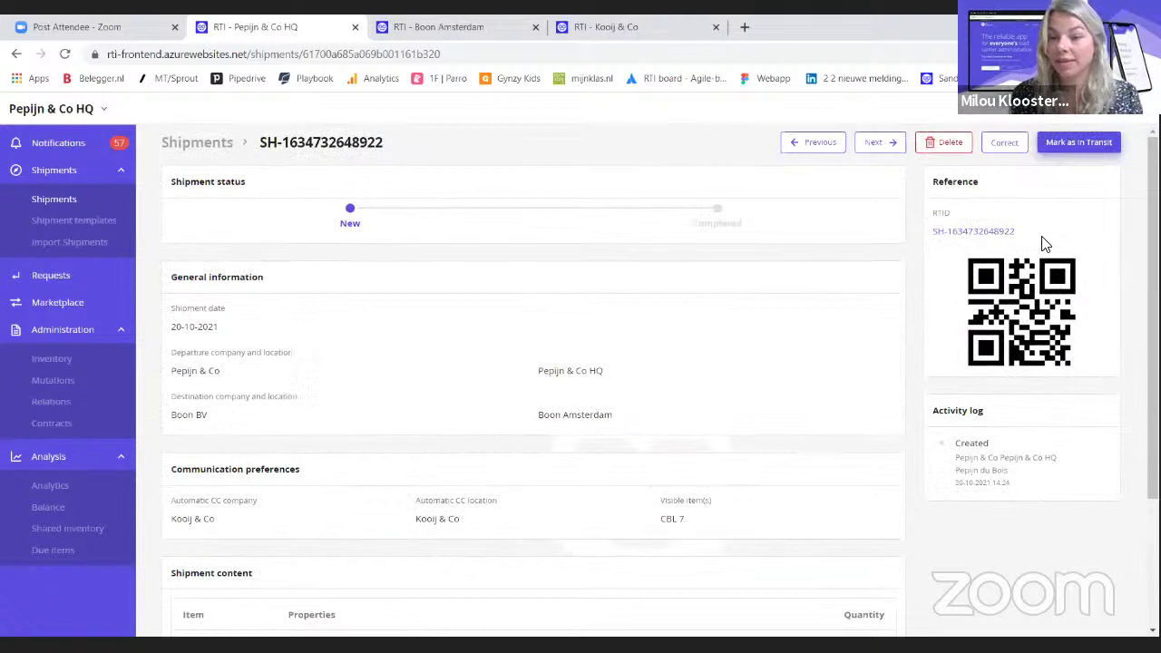
{"action": "key", "text": "alt+Left"}
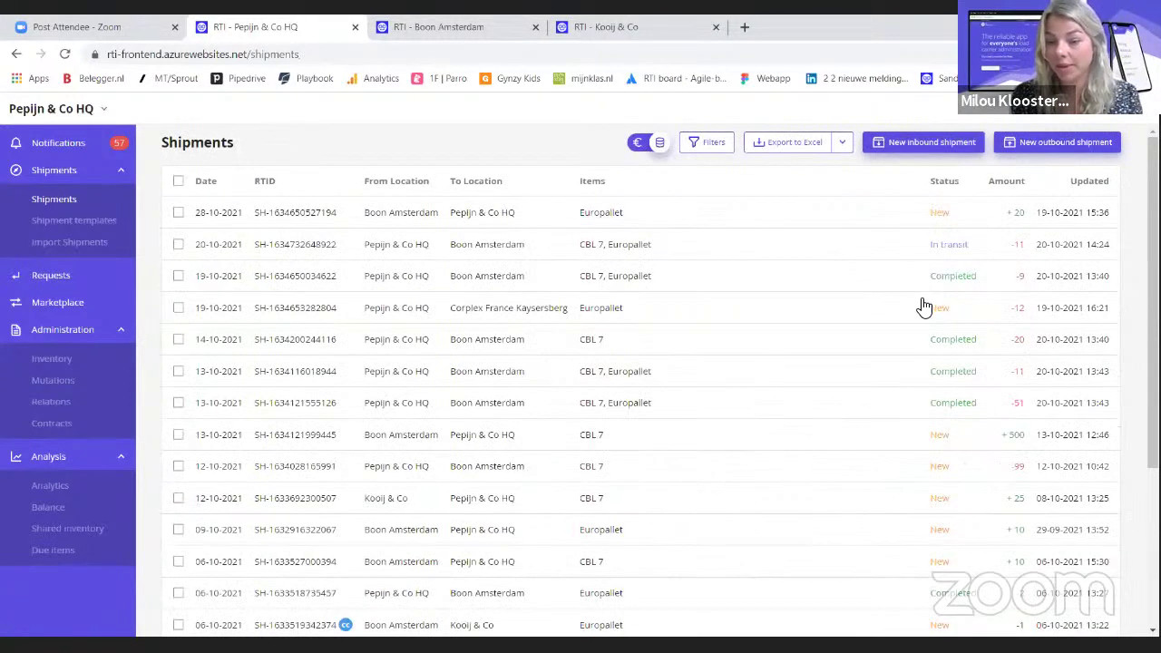
Switch to the Boon Amsterdam account, inspect the 28-10-2021 shipment's details and contents, and return to the shipments list.
{"action": "left_click", "coordinate": [445, 27]}
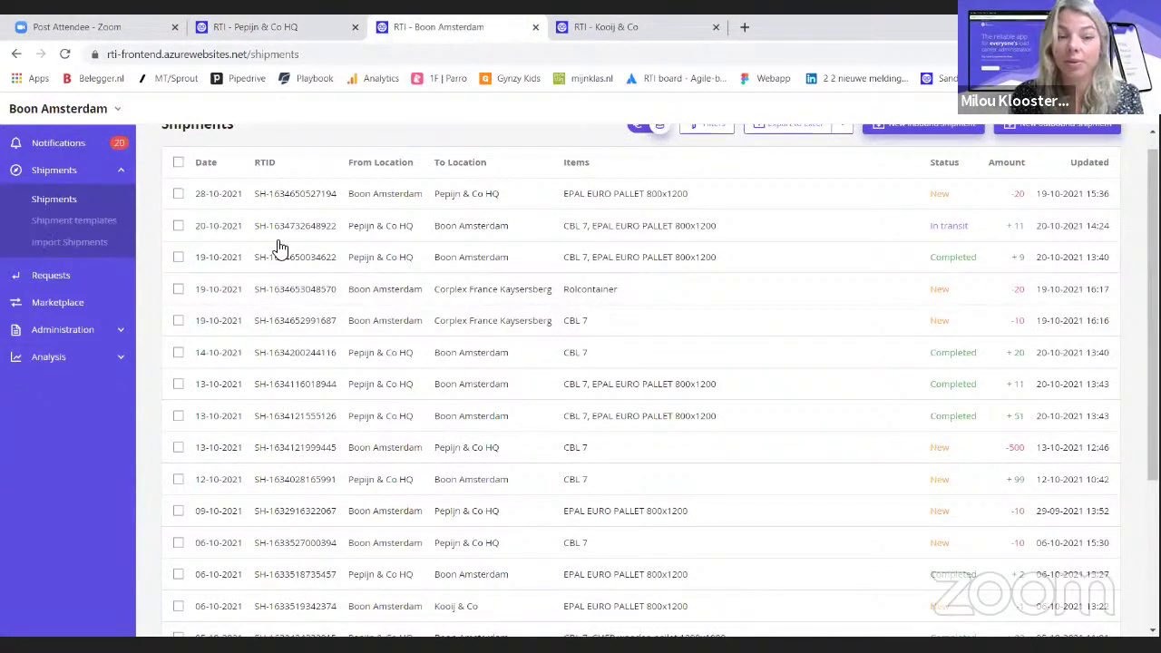
{"action": "scroll", "coordinate": [471, 238], "scroll_direction": "up", "scroll_amount": 1}
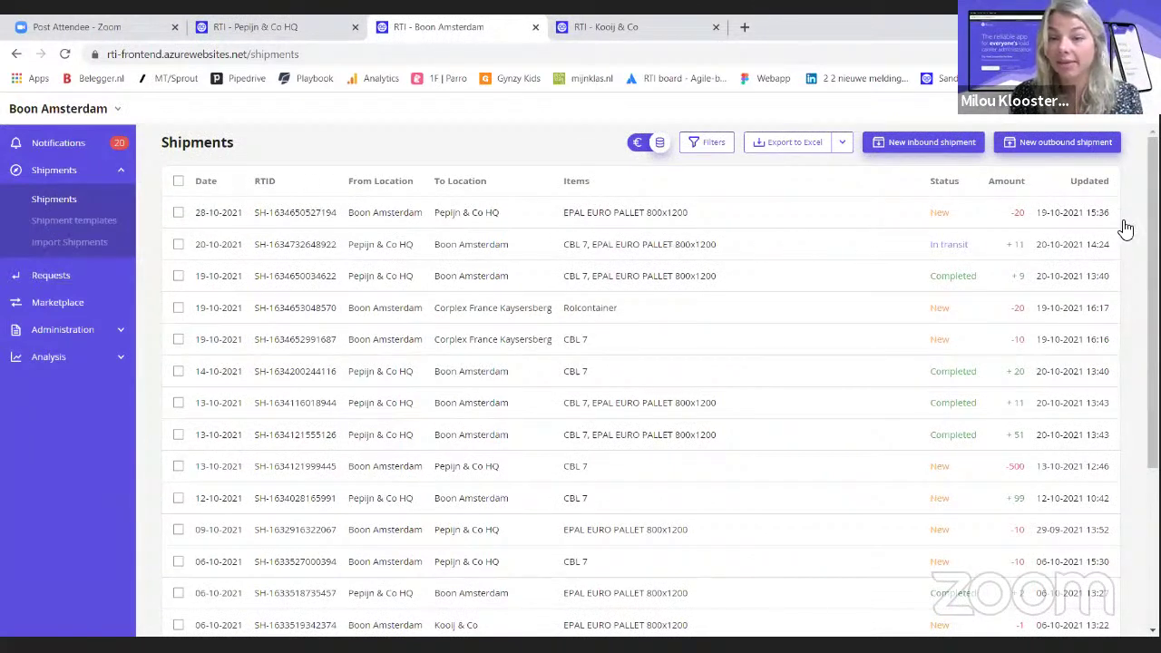
{"action": "left_click", "coordinate": [368, 215]}
{"action": "scroll", "coordinate": [409, 443], "scroll_direction": "down", "scroll_amount": 3}
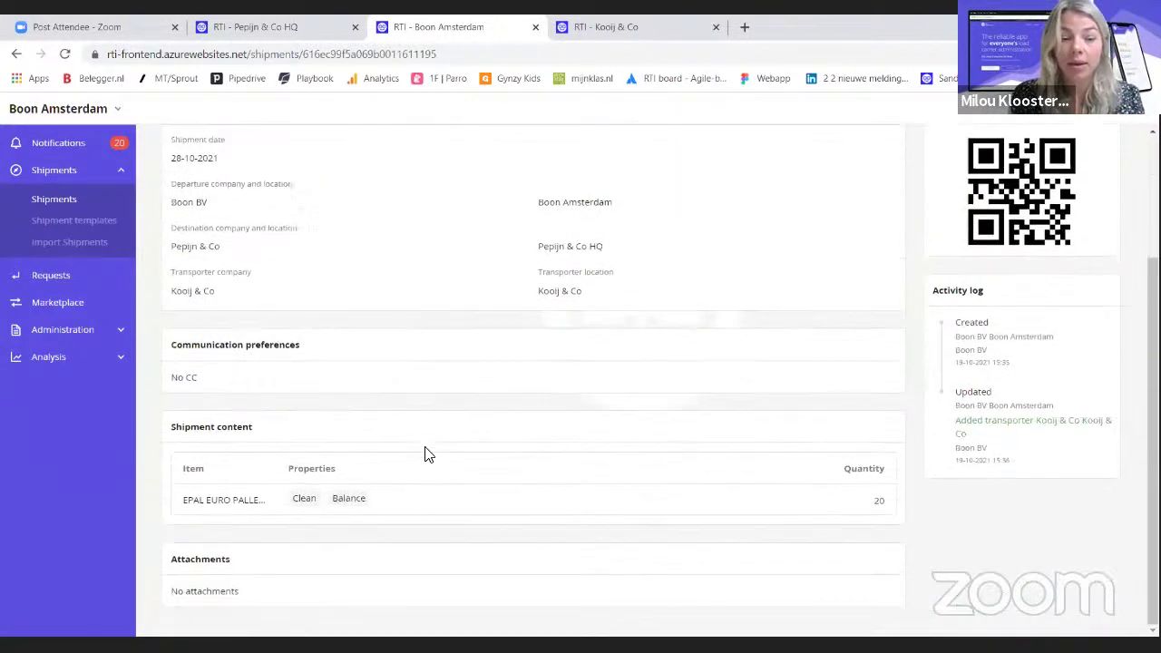
{"action": "scroll", "coordinate": [431, 498], "scroll_direction": "up", "scroll_amount": 1}
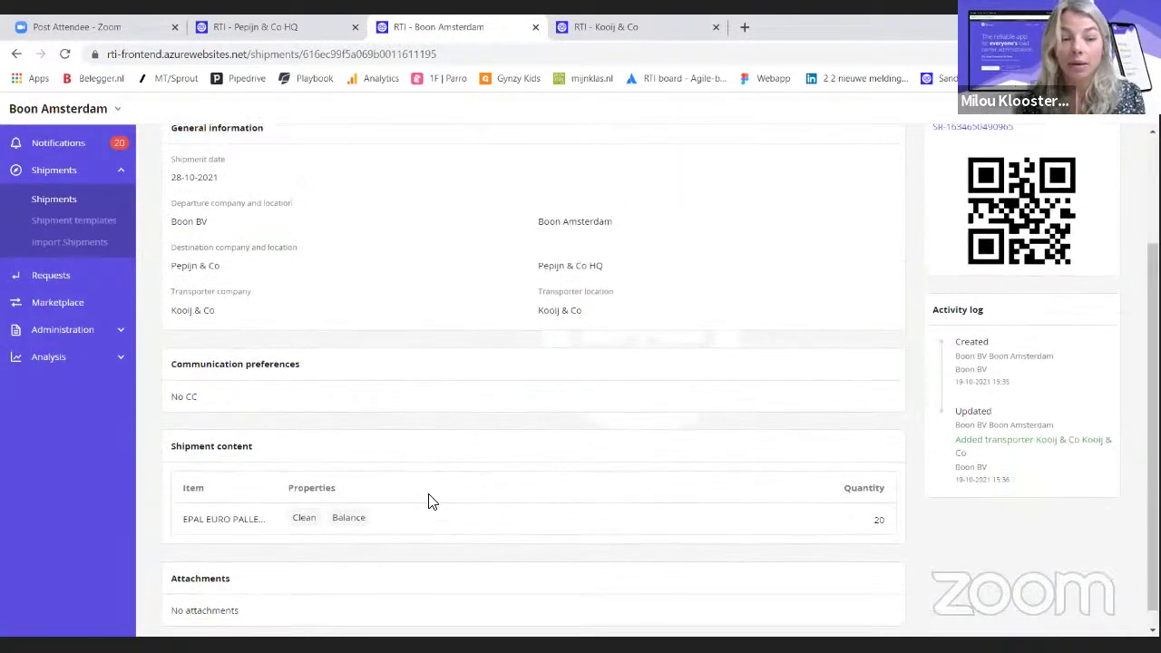
{"action": "scroll", "coordinate": [430, 498], "scroll_direction": "down", "scroll_amount": 1}
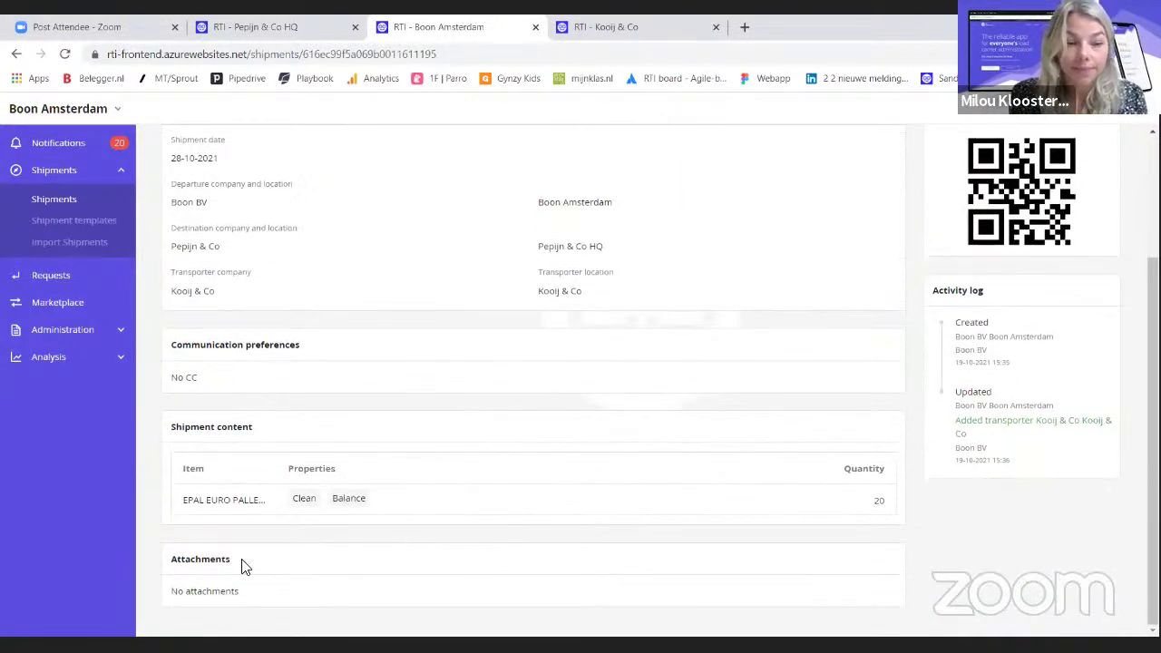
{"action": "key", "text": "alt+Left"}
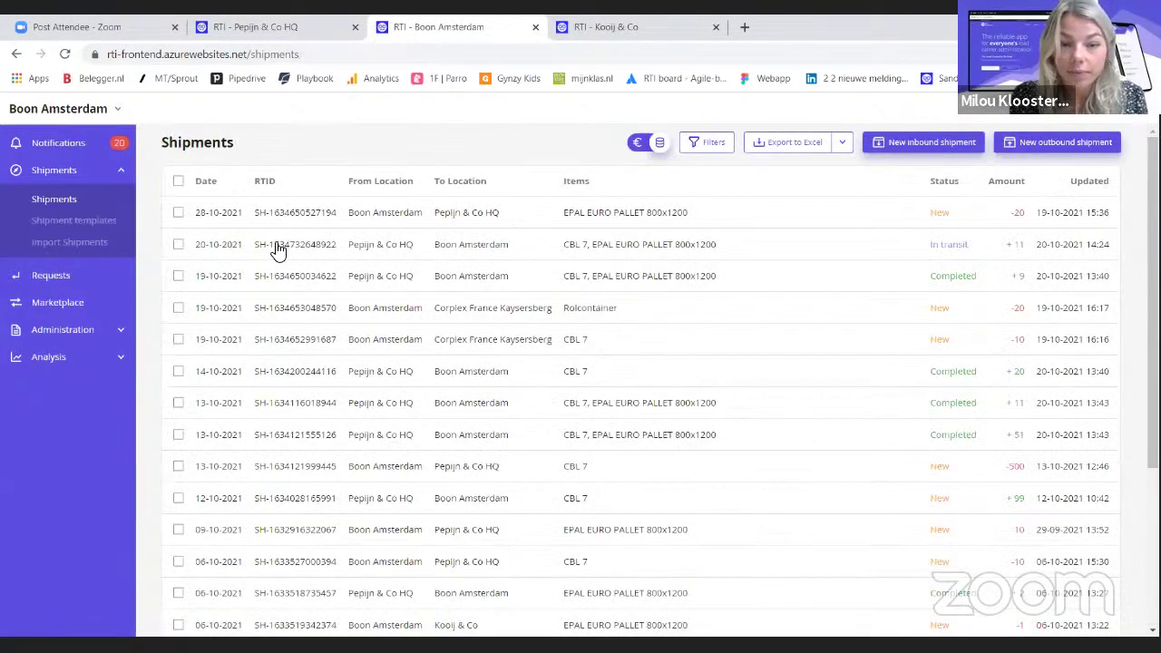
Open the 20-10-2021 in-transit shipment from Pepijn & Co HQ and examine its status, general information and shipment content.
{"action": "left_click", "coordinate": [279, 251]}
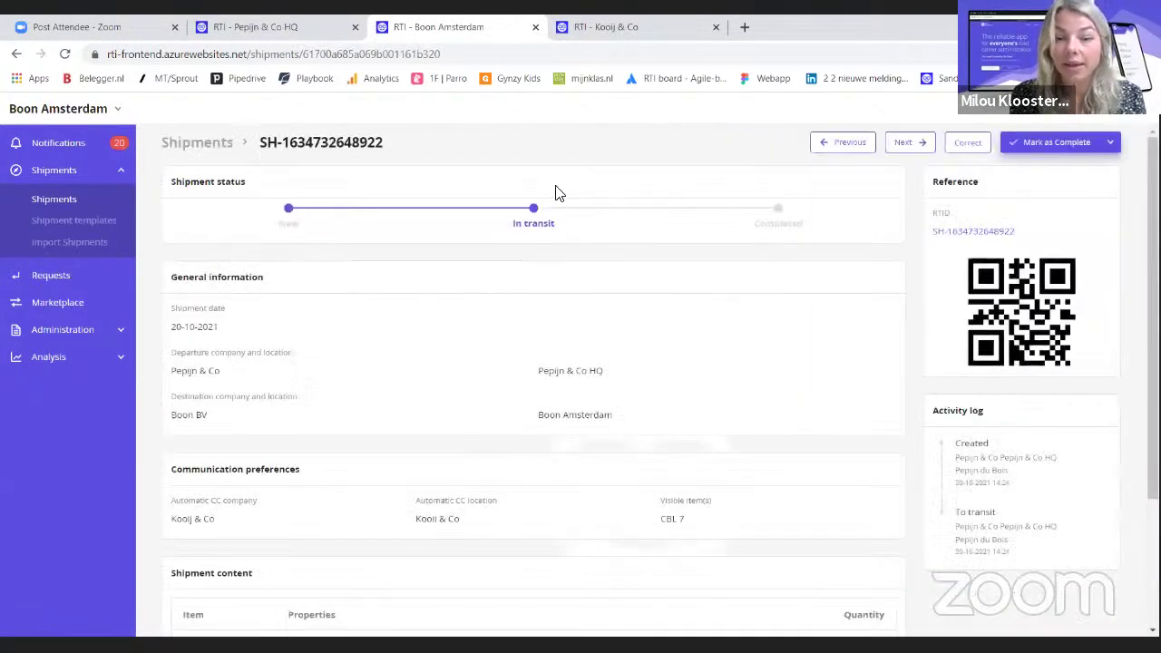
{"action": "scroll", "coordinate": [679, 353], "scroll_direction": "down", "scroll_amount": 3}
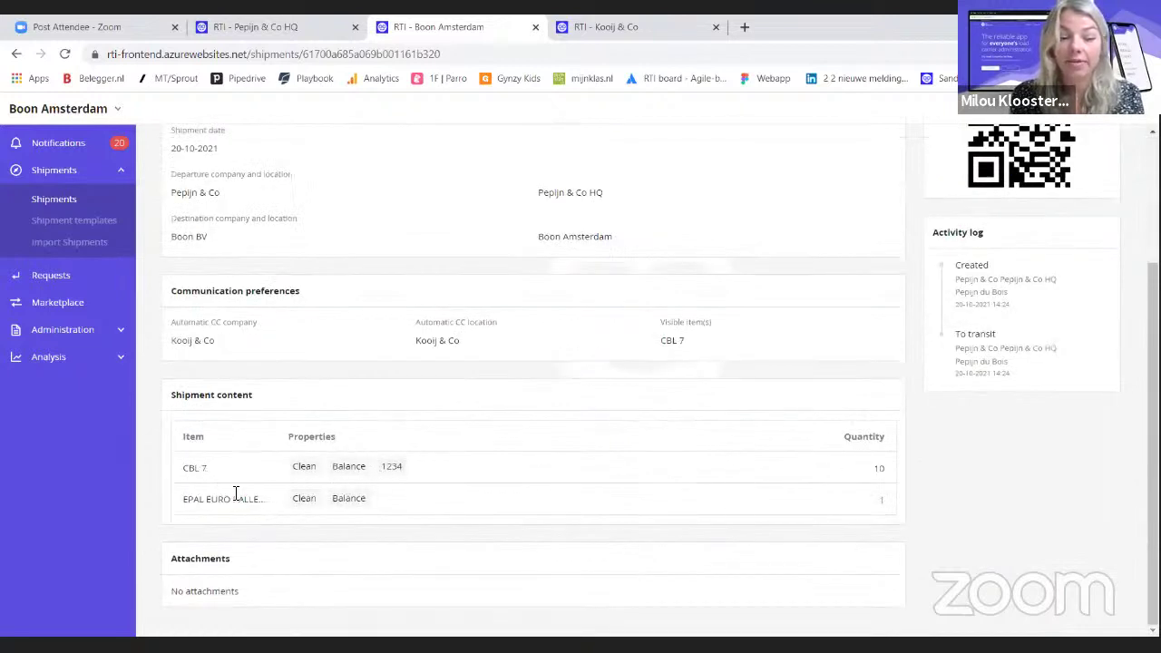
{"action": "scroll", "coordinate": [690, 418], "scroll_direction": "up", "scroll_amount": 3}
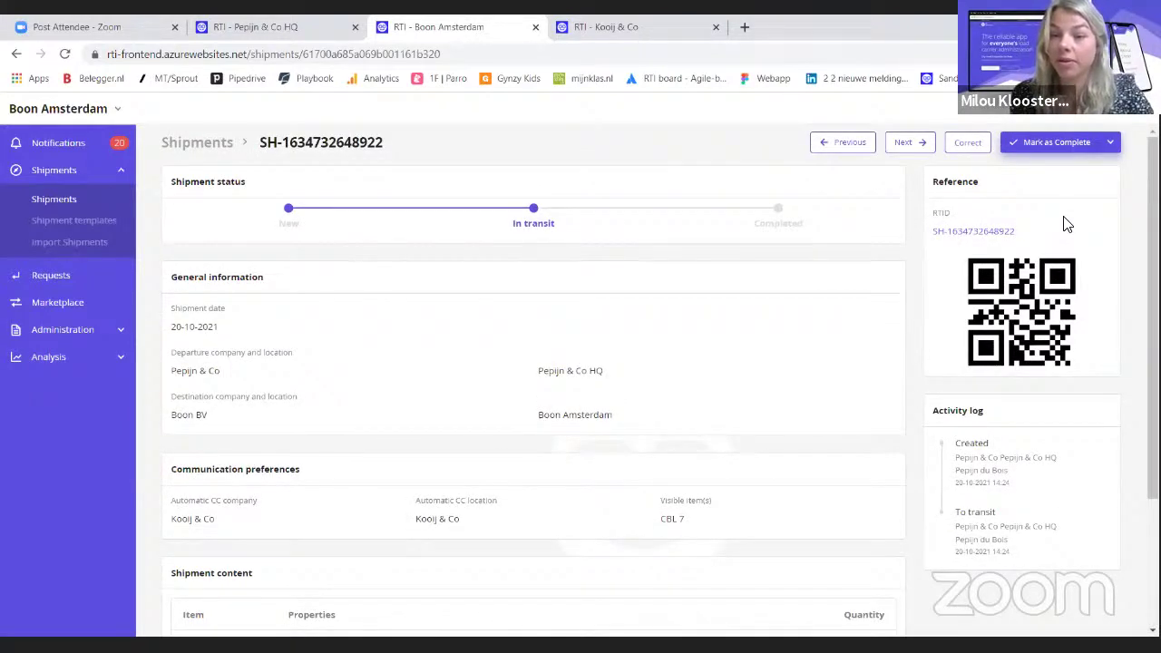
Correct the shipment by setting the CBL 7 quantity to 70, confirm the item edit, and submit the correction.
{"action": "left_click", "coordinate": [967, 143]}
{"action": "scroll", "coordinate": [877, 472], "scroll_direction": "down", "scroll_amount": 3}
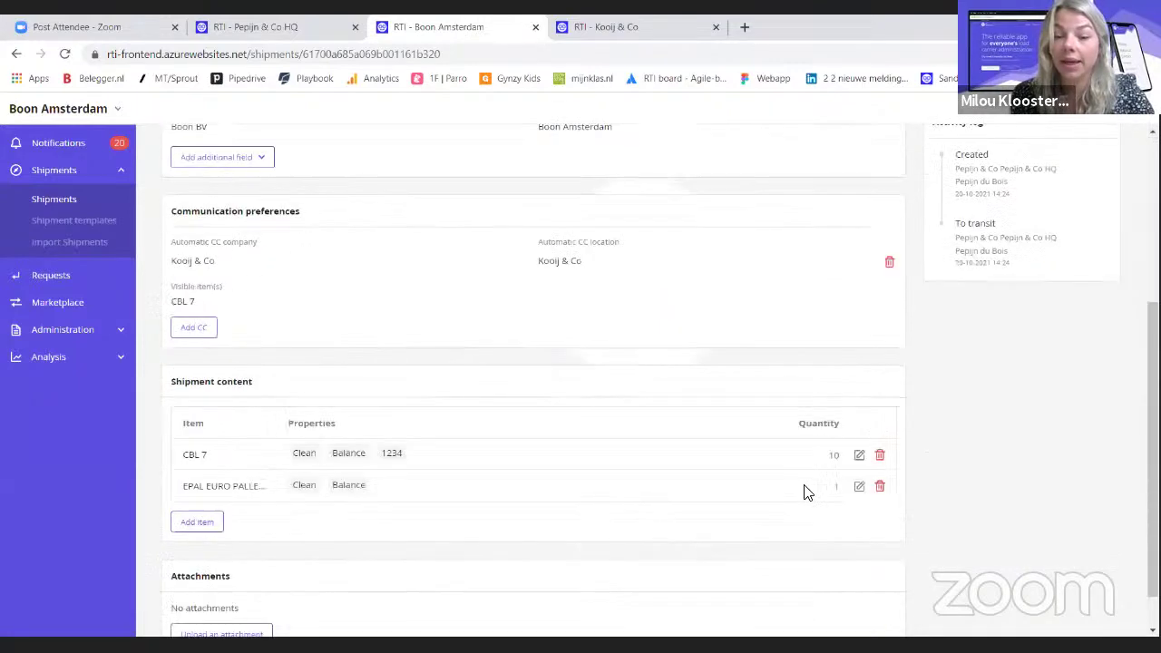
{"action": "left_click", "coordinate": [860, 407]}
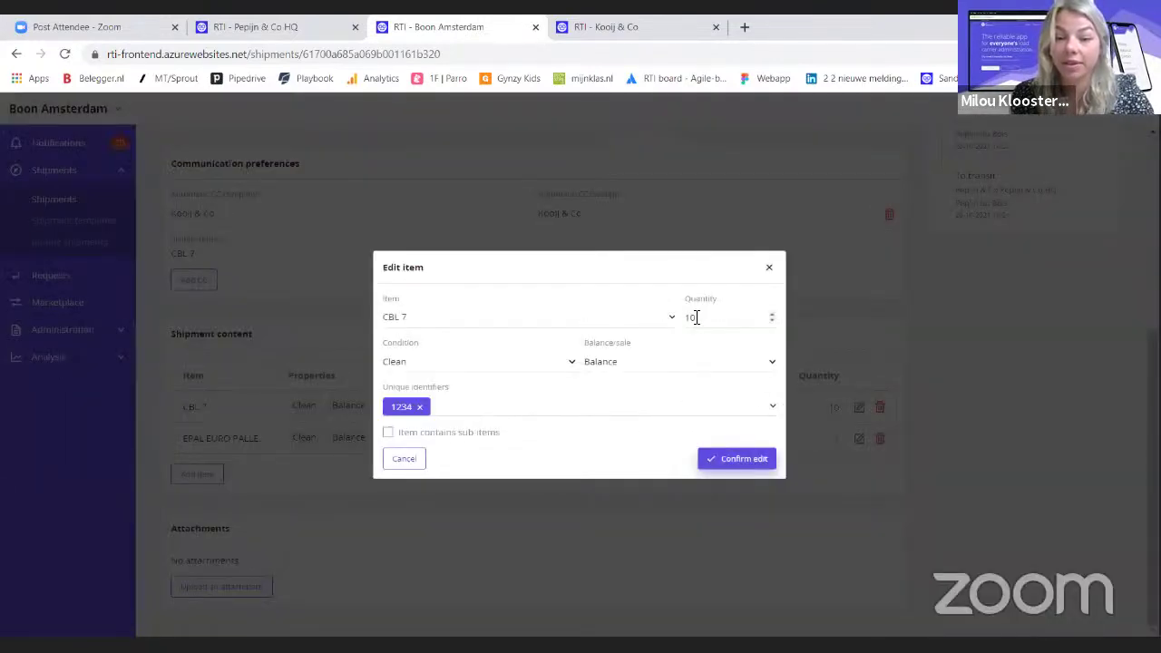
{"action": "left_click_drag", "start_coordinate": [695, 317], "coordinate": [680, 328]}
{"action": "type", "text": "7"}
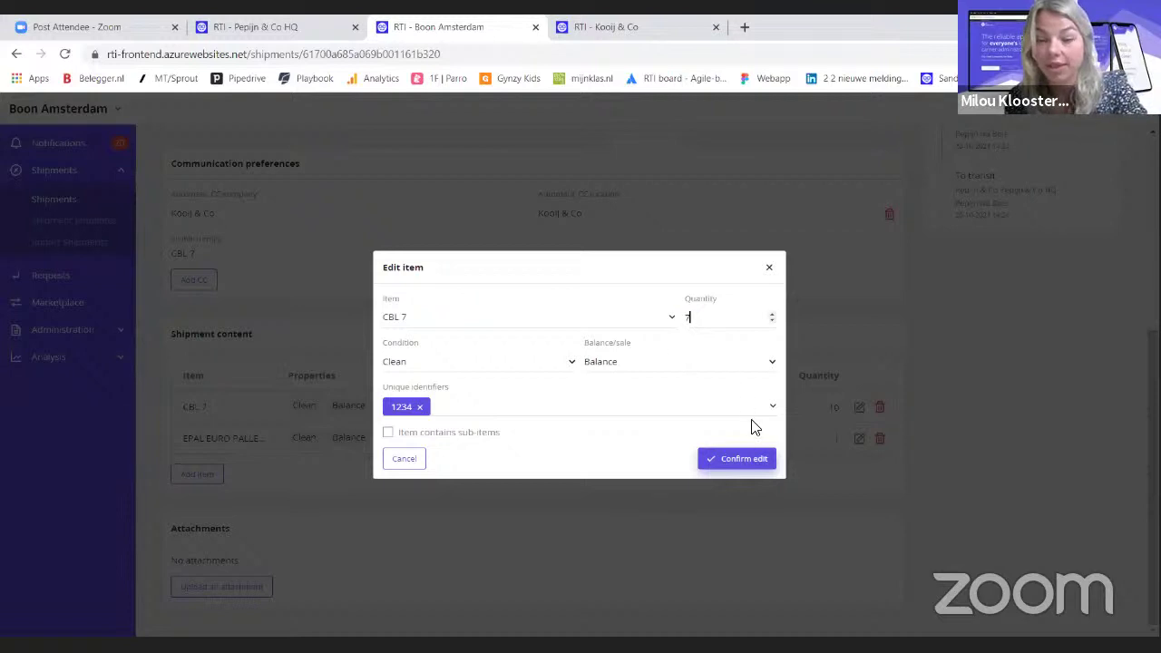
{"action": "left_click", "coordinate": [752, 459]}
{"action": "scroll", "coordinate": [1048, 245], "scroll_direction": "up", "scroll_amount": 4}
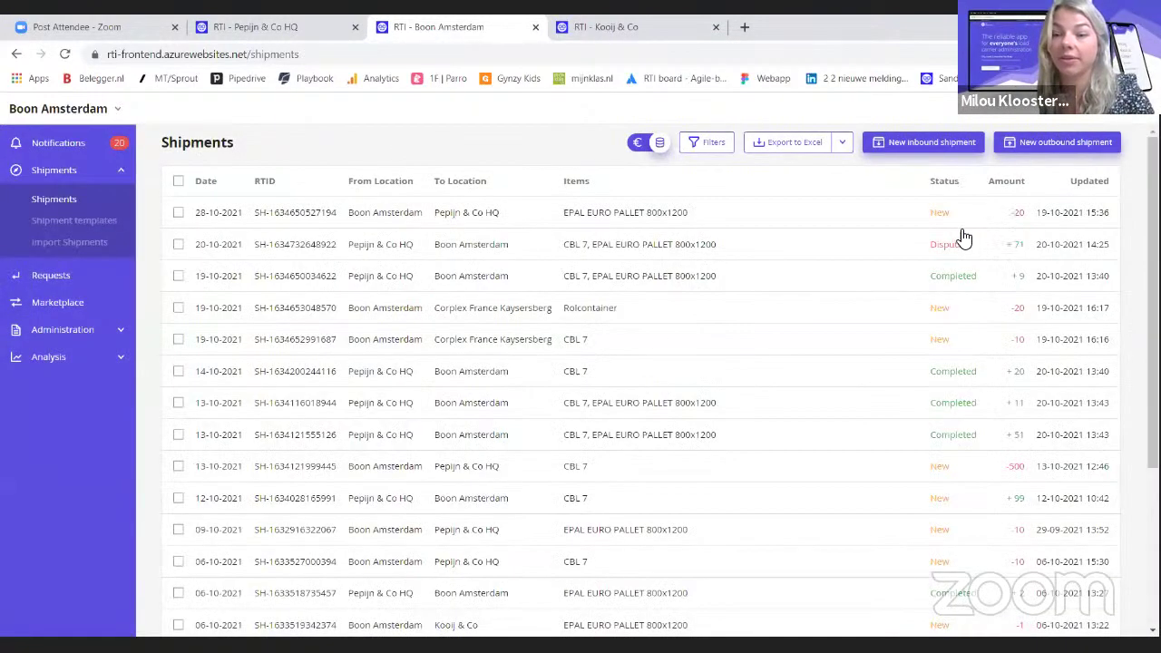
Switch to the Pepijn & Co HQ account, review the disputed 20-10-2021 shipment's corrected contents and activity log, and approve the correction.
{"action": "left_click", "coordinate": [311, 24]}
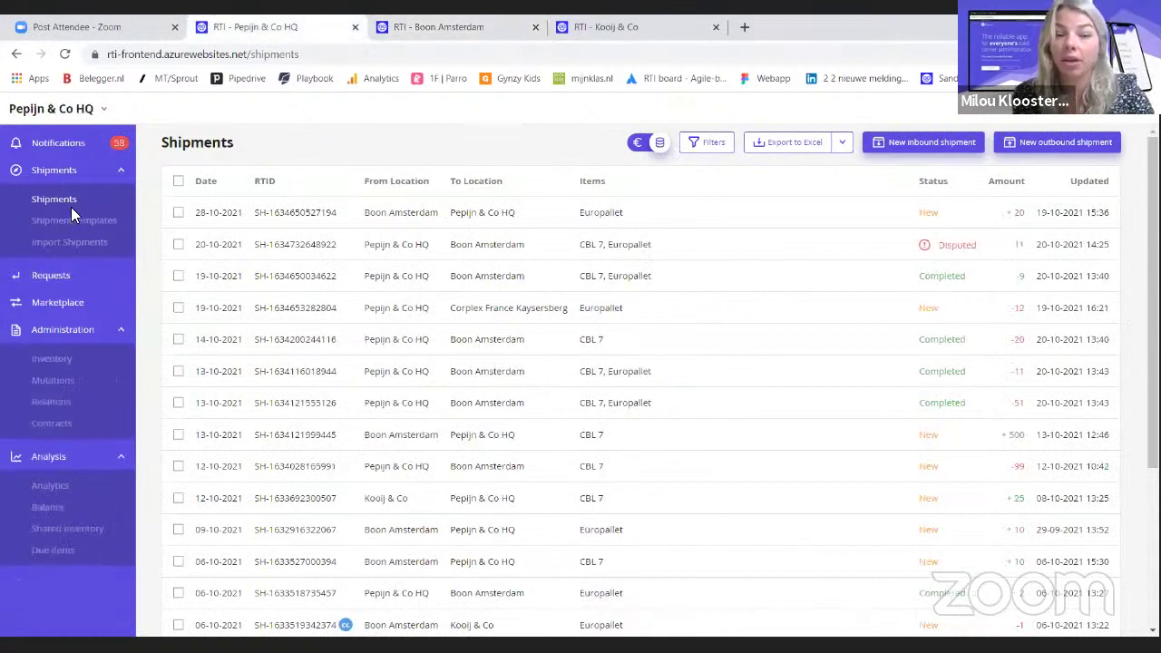
{"action": "left_click", "coordinate": [947, 253]}
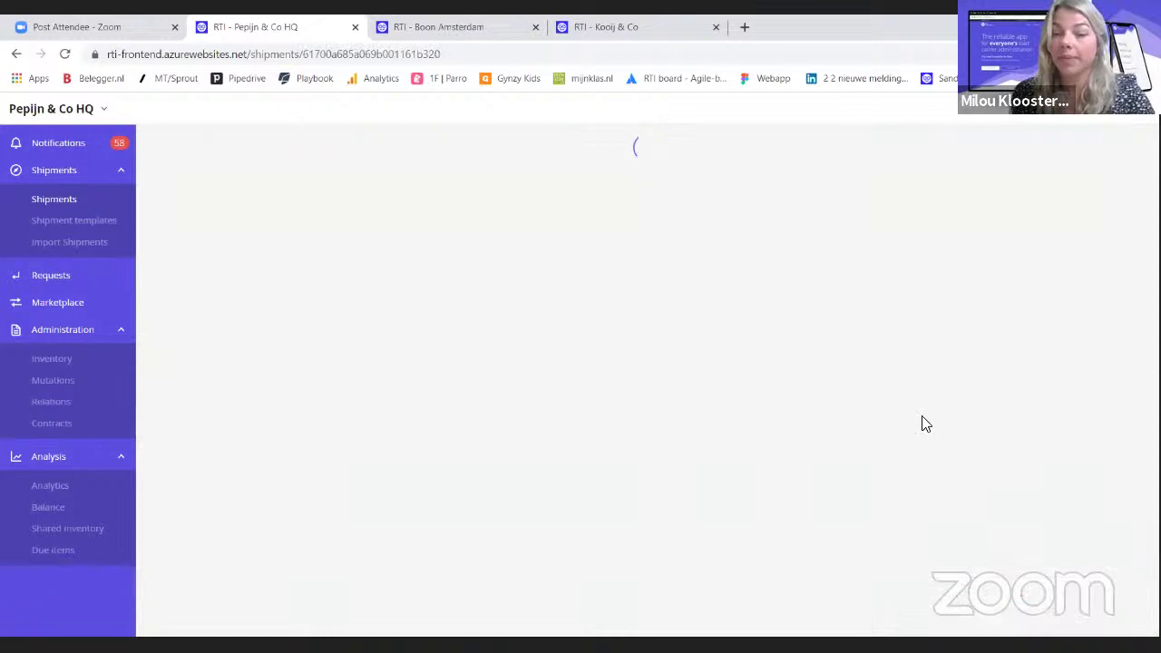
{"action": "scroll", "coordinate": [933, 432], "scroll_direction": "down", "scroll_amount": 1}
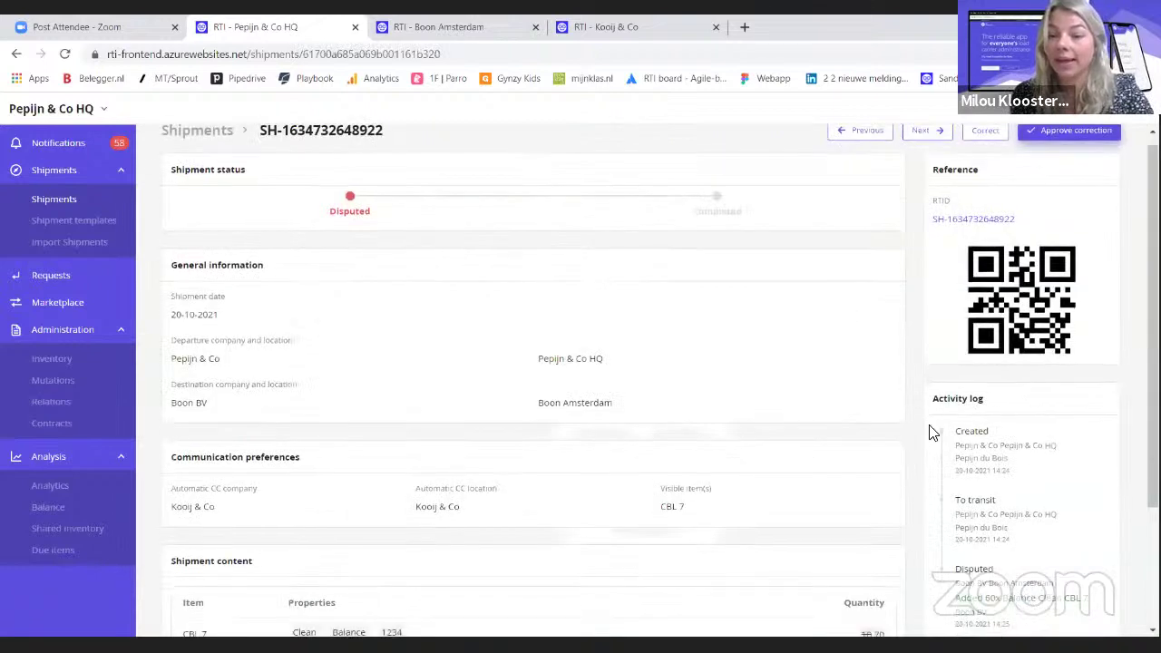
{"action": "scroll", "coordinate": [933, 432], "scroll_direction": "down", "scroll_amount": 2}
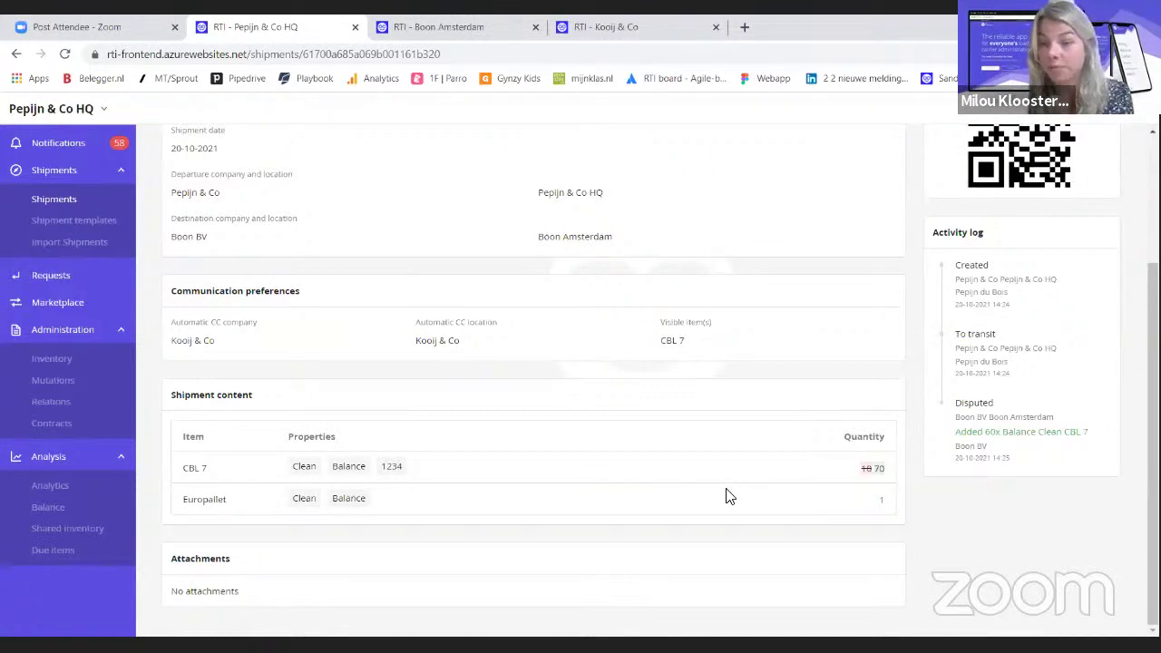
{"action": "scroll", "coordinate": [726, 490], "scroll_direction": "up", "scroll_amount": 2}
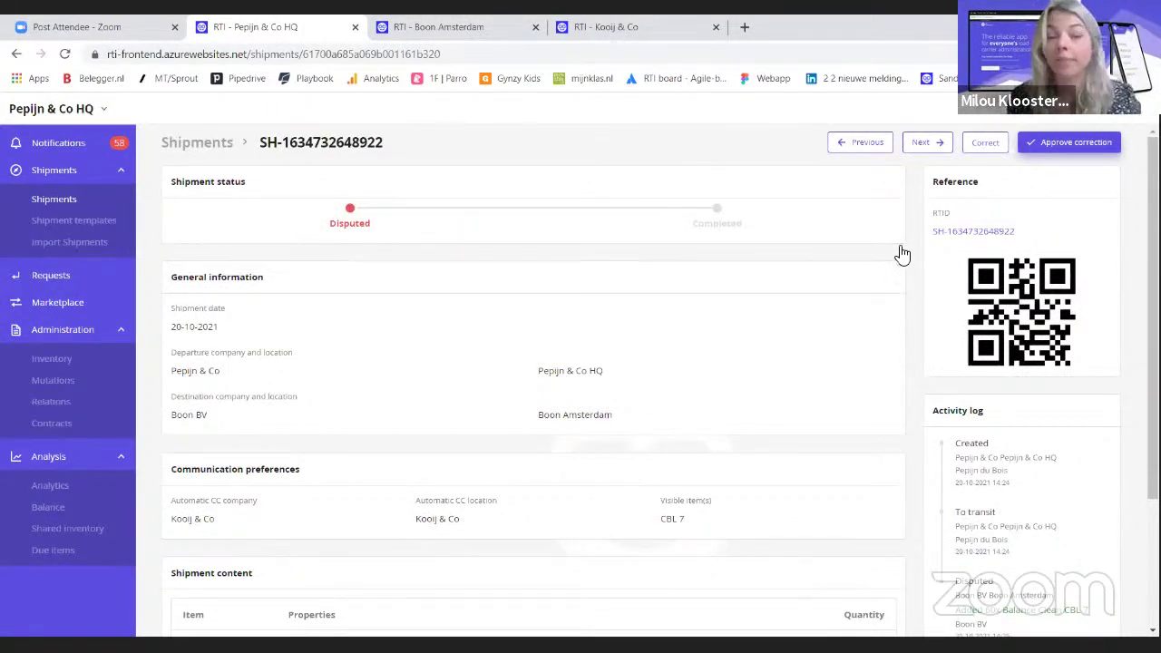
{"action": "key", "text": "alt+Left"}
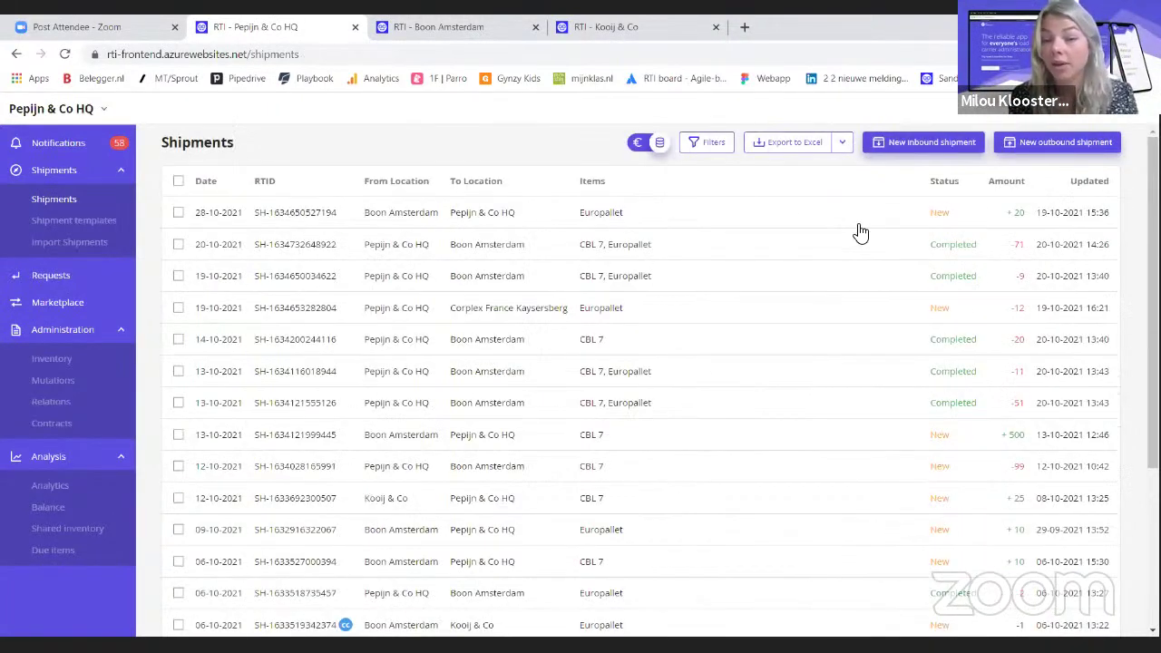
Switch to the Kooij & Co account and open the CC'd 20-10-2021 shipment to examine its visible items and activity log.
{"action": "left_click", "coordinate": [648, 26]}
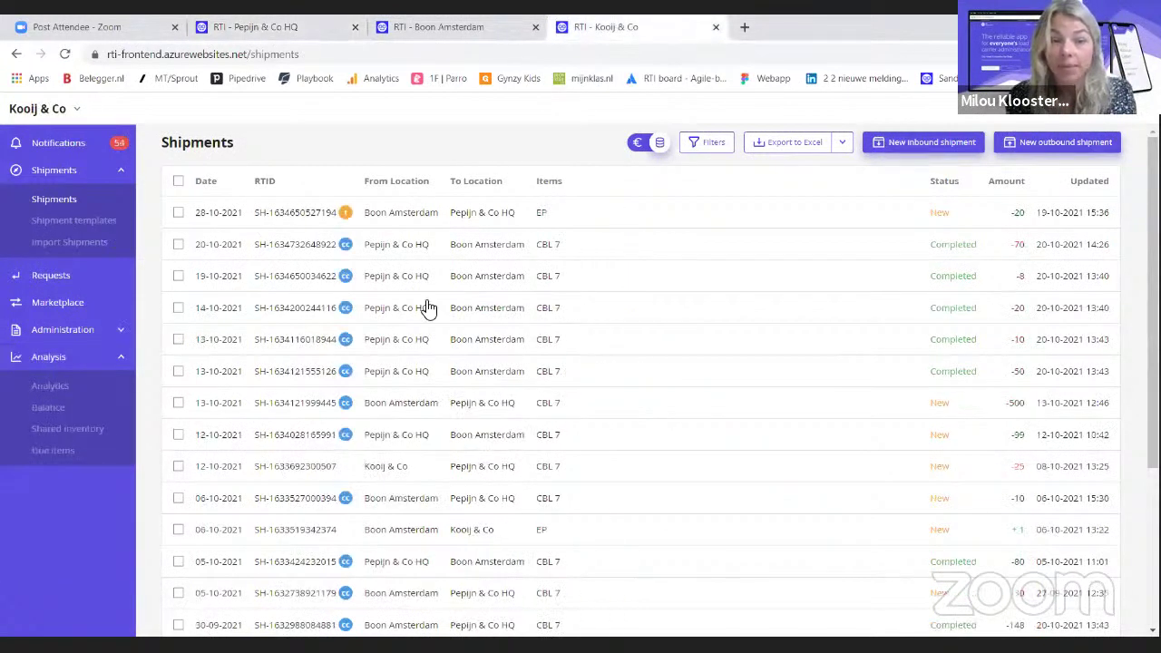
{"action": "left_click", "coordinate": [280, 249]}
{"action": "scroll", "coordinate": [676, 415], "scroll_direction": "down", "scroll_amount": 2}
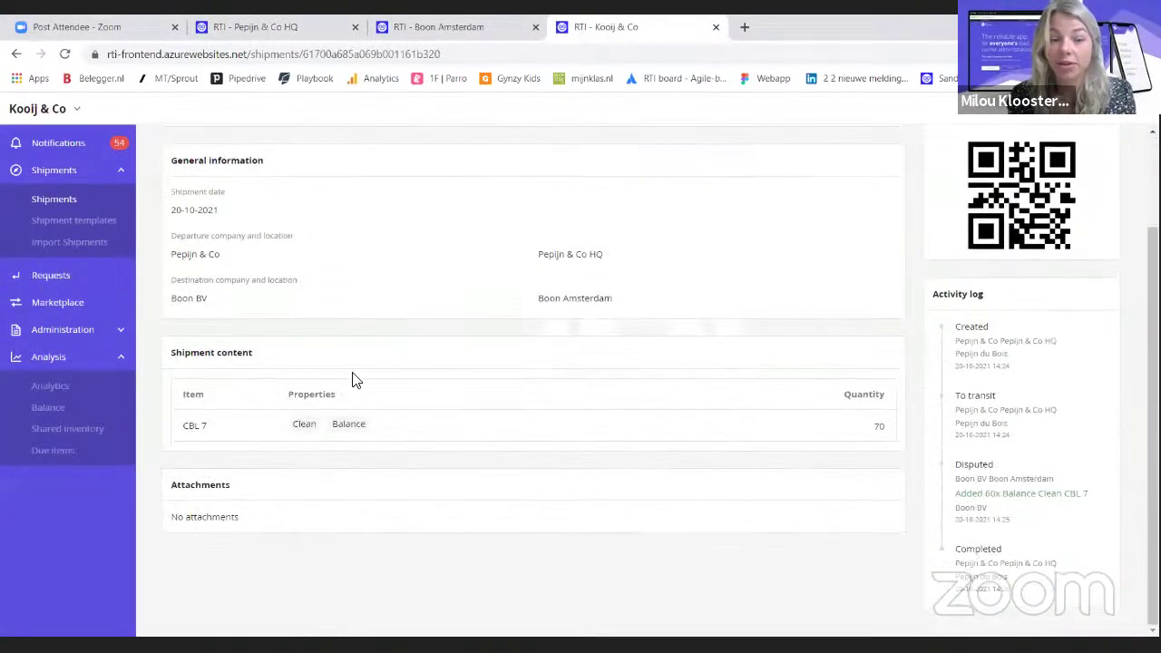